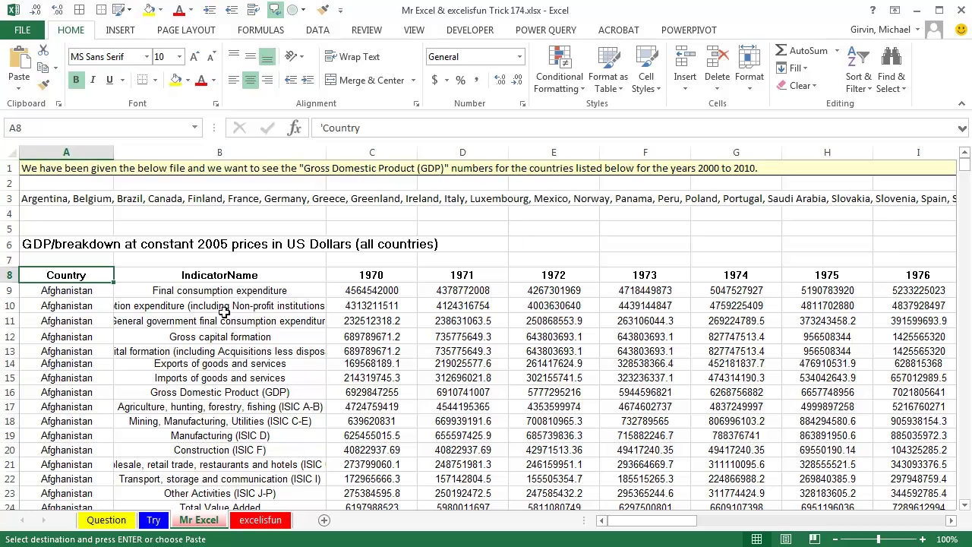
# Survey the GDP data table, then select the cell in row 3 holding the comma-separated country list.
pyautogui.press('Right')
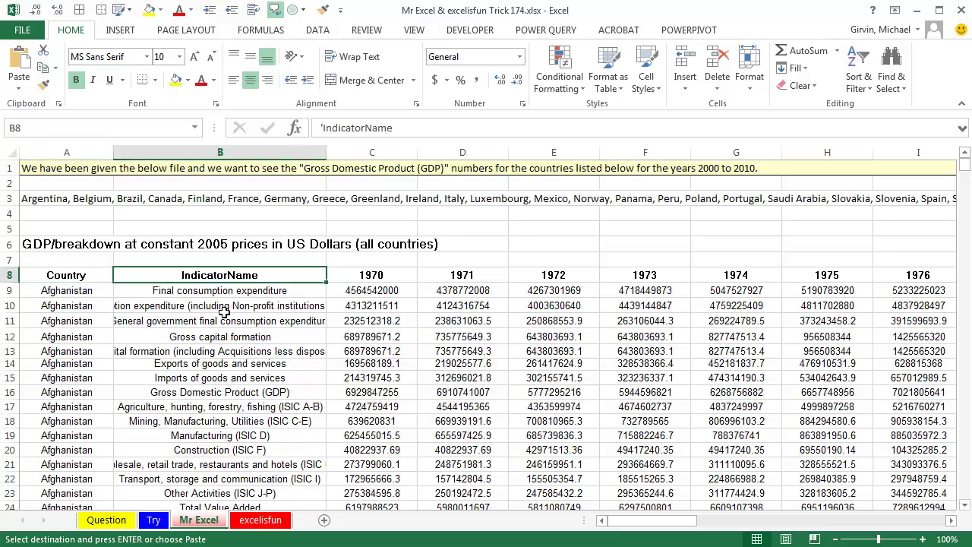
pyautogui.press('Down')
pyautogui.press('Down')
pyautogui.press('Down')
pyautogui.press('Down')
pyautogui.press('Down')
pyautogui.press('Down')
pyautogui.press('Down')
pyautogui.press('Down')
pyautogui.press('Down')
pyautogui.press('Down')
pyautogui.press('Down')
pyautogui.press('Down')
pyautogui.press('Down')
pyautogui.press('Down')
pyautogui.press('Down')
pyautogui.press('Down')
pyautogui.press('Down')
pyautogui.press('Down')
pyautogui.press('Down')
pyautogui.press('Down')
pyautogui.hotkey('ctrl', 'Up')
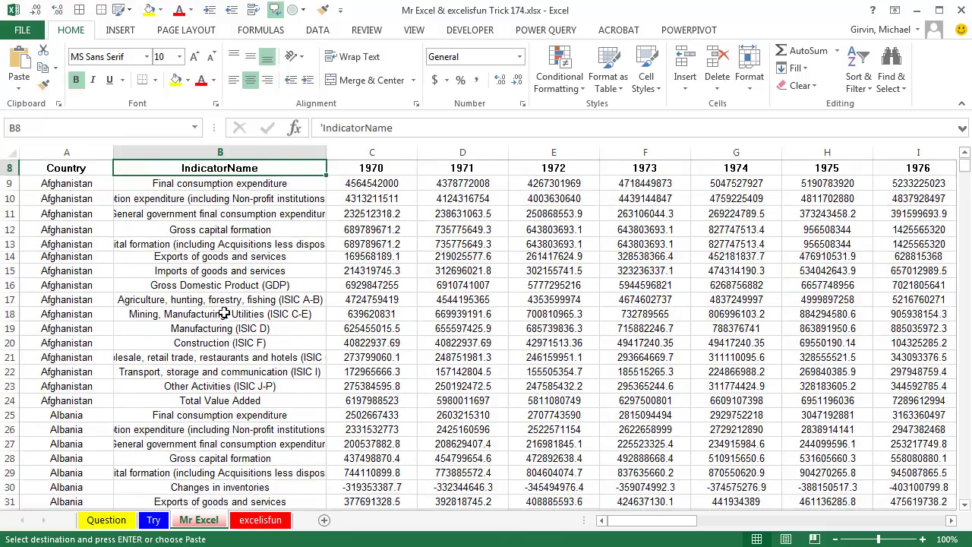
pyautogui.press('Up')
pyautogui.press('Down')
pyautogui.press('Right')
pyautogui.hotkey('ctrl', 'Right')
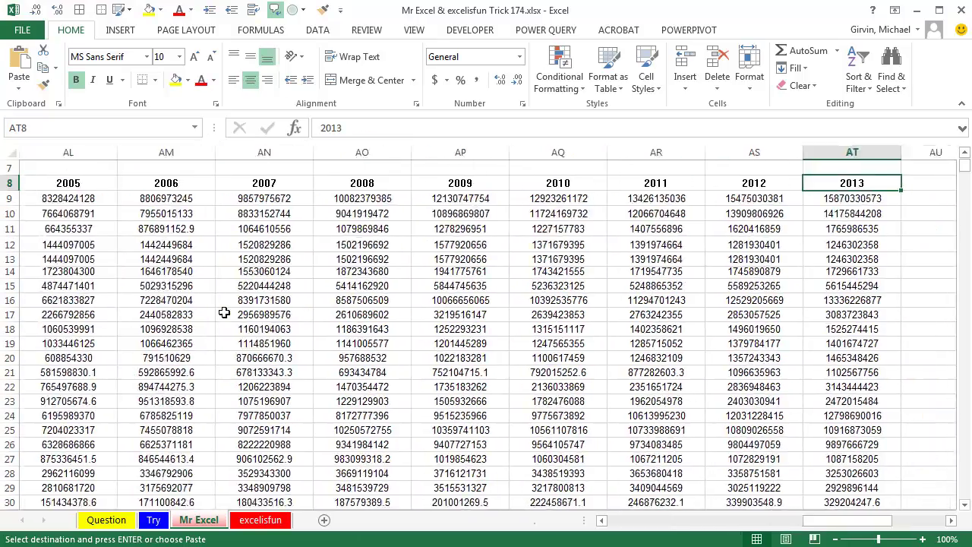
pyautogui.hotkey('ctrl', 'Left')
pyautogui.hotkey('ctrl', 'Up')
pyautogui.hotkey('ctrl', 'Up')
pyautogui.hotkey('ctrl', 'Up')
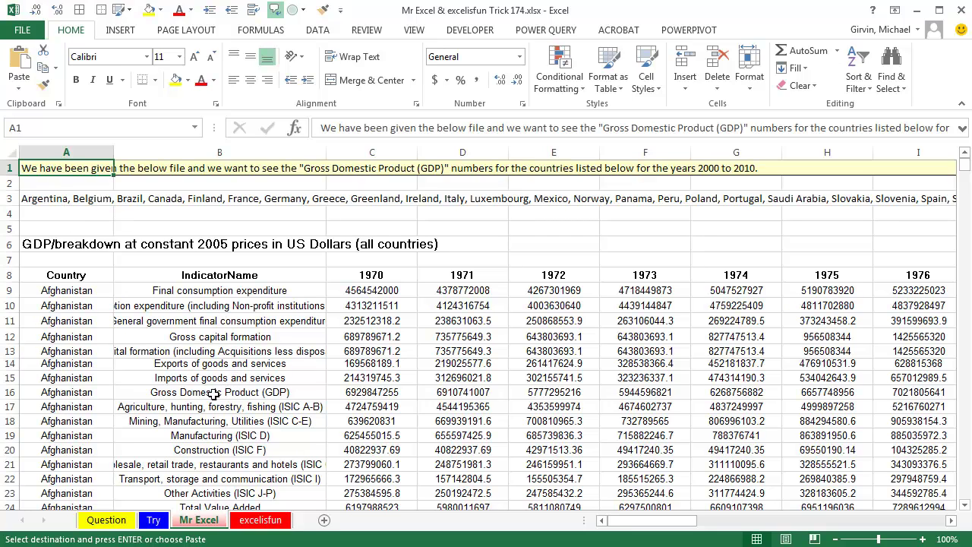
pyautogui.click(264, 391)
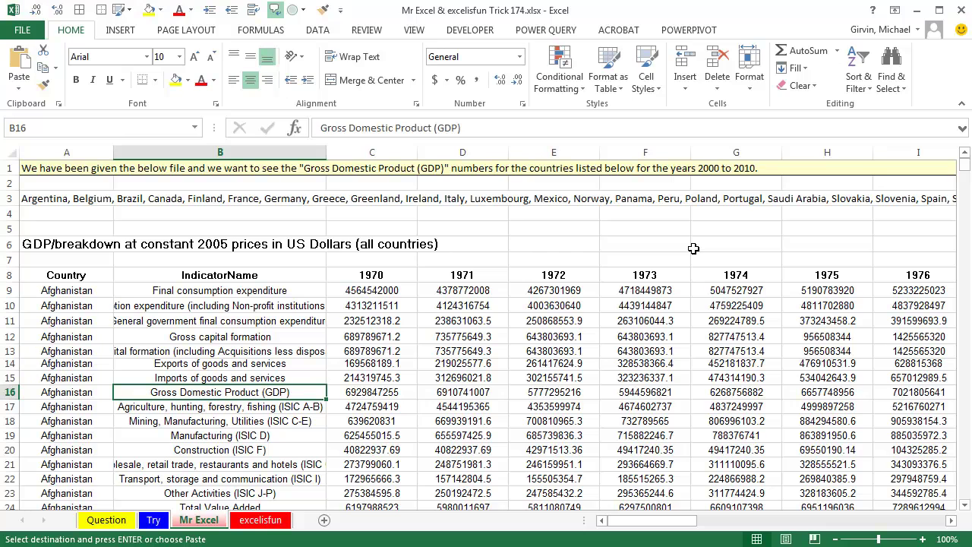
pyautogui.click(51, 201)
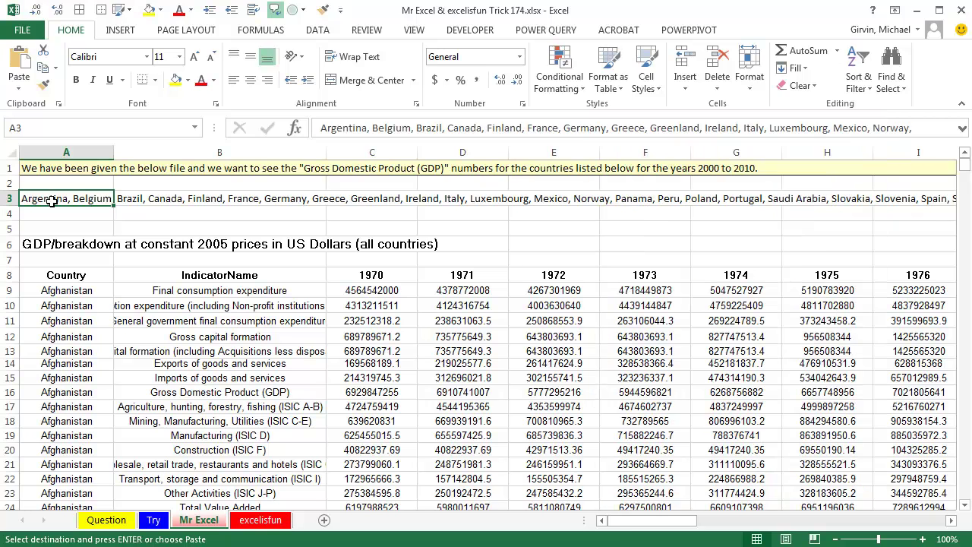
# Split the country list into separate cells with Text to Columns, Delimited by Comma.
pyautogui.hotkey('alt', 'd')
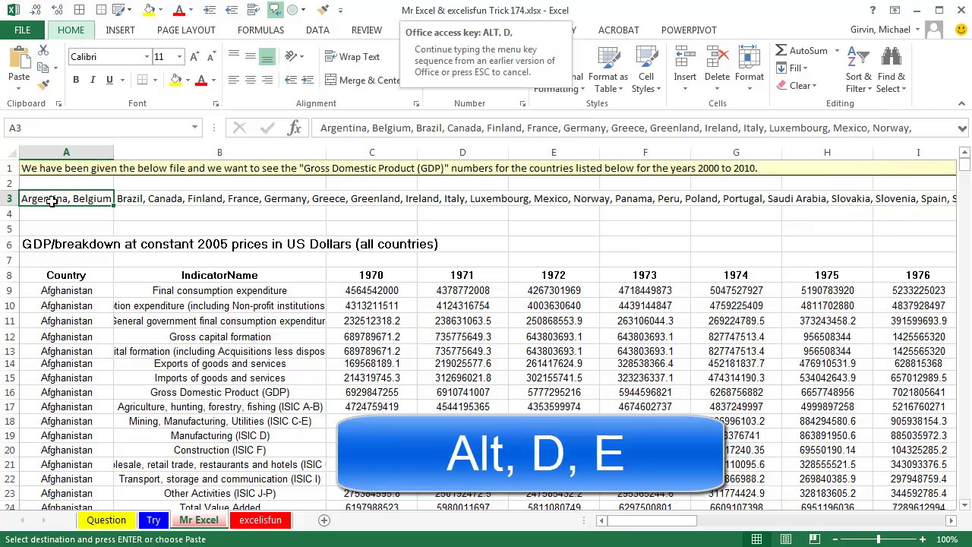
pyautogui.press('e')
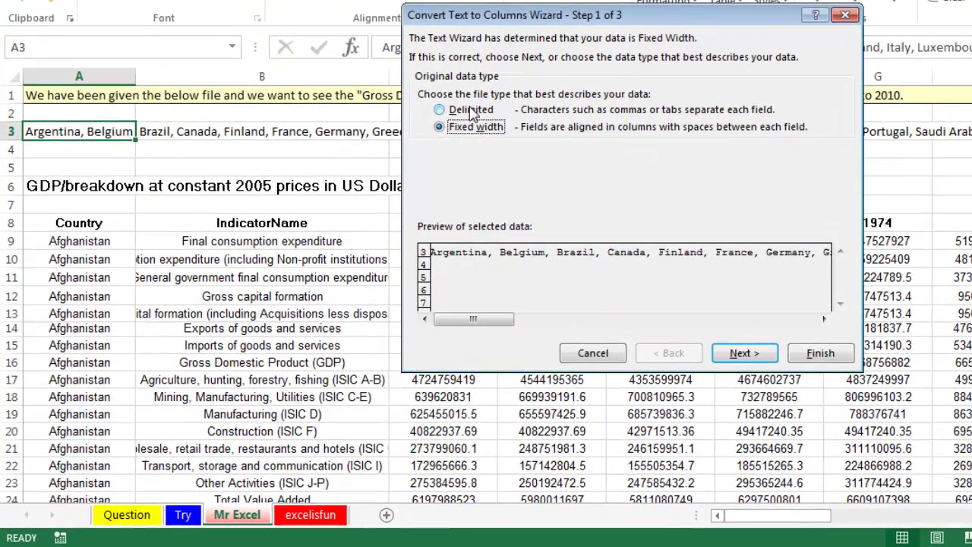
pyautogui.click(395, 180)
pyautogui.click(745, 352)
pyautogui.click(422, 124)
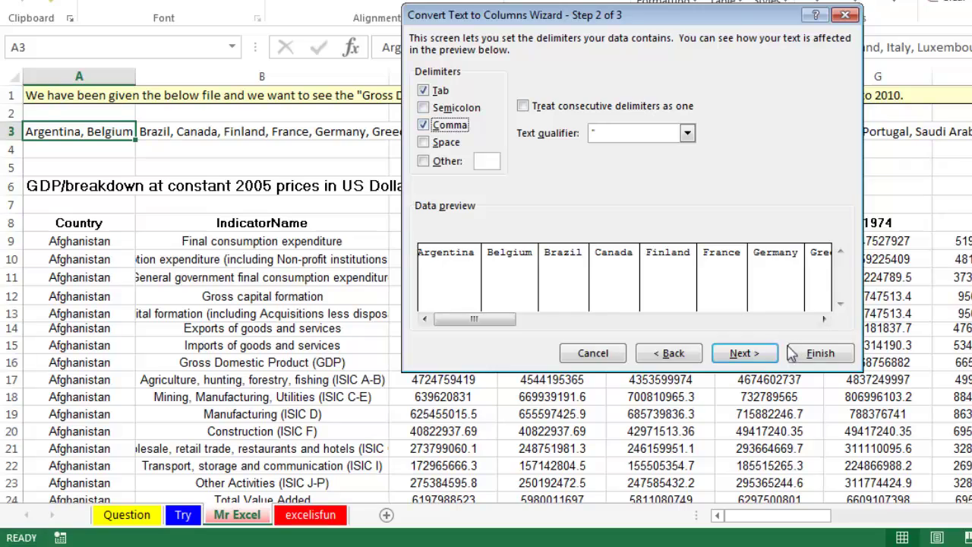
pyautogui.click(820, 353)
# Copy the row of split country names and paste them transposed down the Country column at AV9.
pyautogui.hotkey('ctrl', 'shift', 'Right')
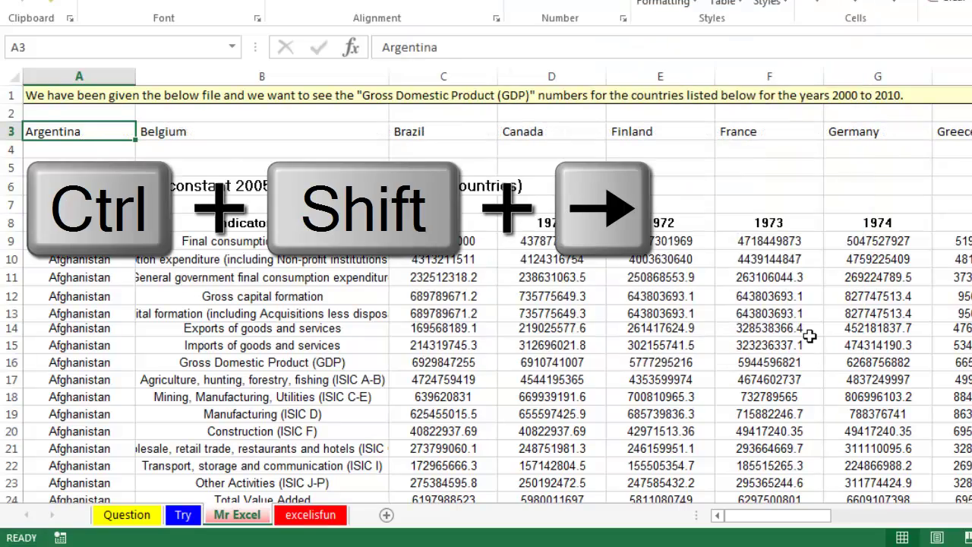
pyautogui.hotkey('ctrl', 'c')
pyautogui.press('Right')
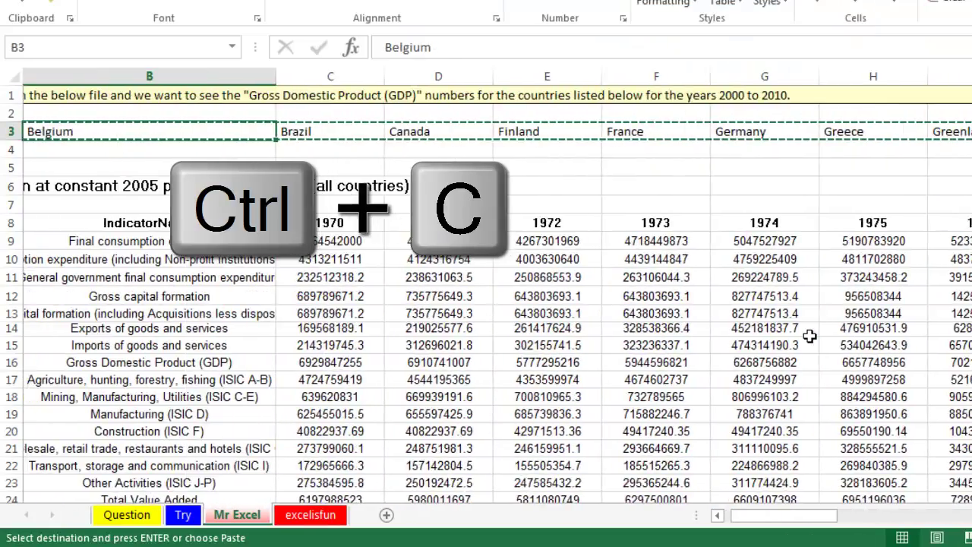
pyautogui.hotkey('ctrl', 'Right')
pyautogui.press('Right')
pyautogui.press('Right')
pyautogui.press('Right')
pyautogui.press('Right')
pyautogui.press('Right')
pyautogui.press('Right')
pyautogui.press('Right')
pyautogui.press('Right')
pyautogui.press('Right')
pyautogui.press('Right')
pyautogui.press('Right')
pyautogui.press('Right')
pyautogui.press('Right')
pyautogui.press('Right')
pyautogui.press('Right')
pyautogui.press('Right')
pyautogui.press('Right')
pyautogui.press('Right')
pyautogui.press('Right')
pyautogui.press('Right')
pyautogui.press('Right')
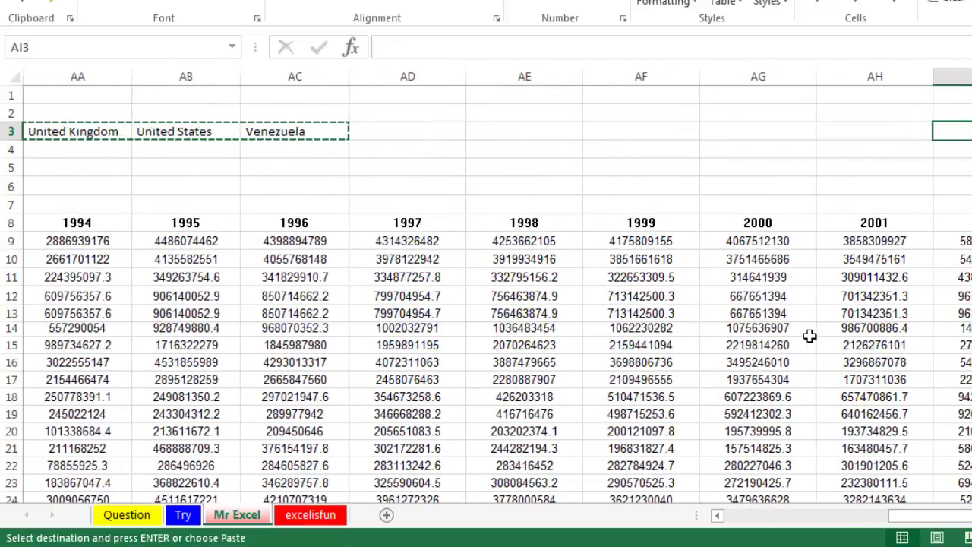
pyautogui.press('Down')
pyautogui.press('Down')
pyautogui.press('Left')
pyautogui.press('Down')
pyautogui.press('Down')
pyautogui.press('Left')
pyautogui.press('Left')
pyautogui.press('Left')
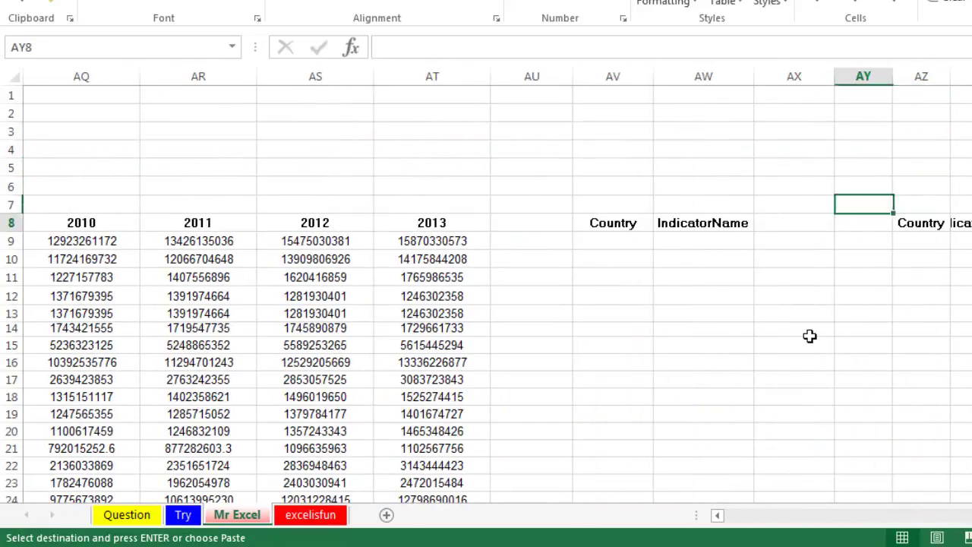
pyautogui.press('Down')
pyautogui.press('Down')
pyautogui.press('Left')
pyautogui.press('Left')
pyautogui.press('Left')
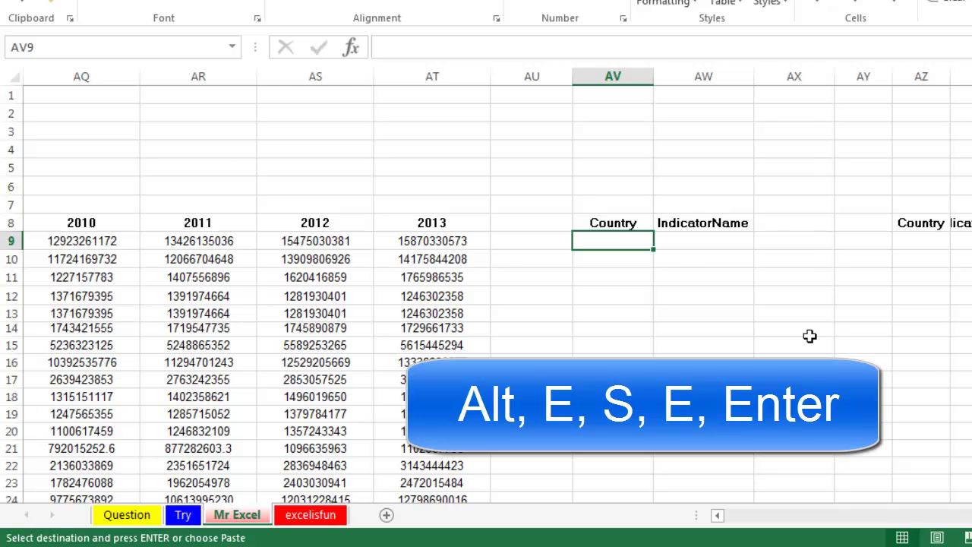
pyautogui.hotkey('alt', 'e')
pyautogui.press('s')
pyautogui.press('e')
pyautogui.press('Return')
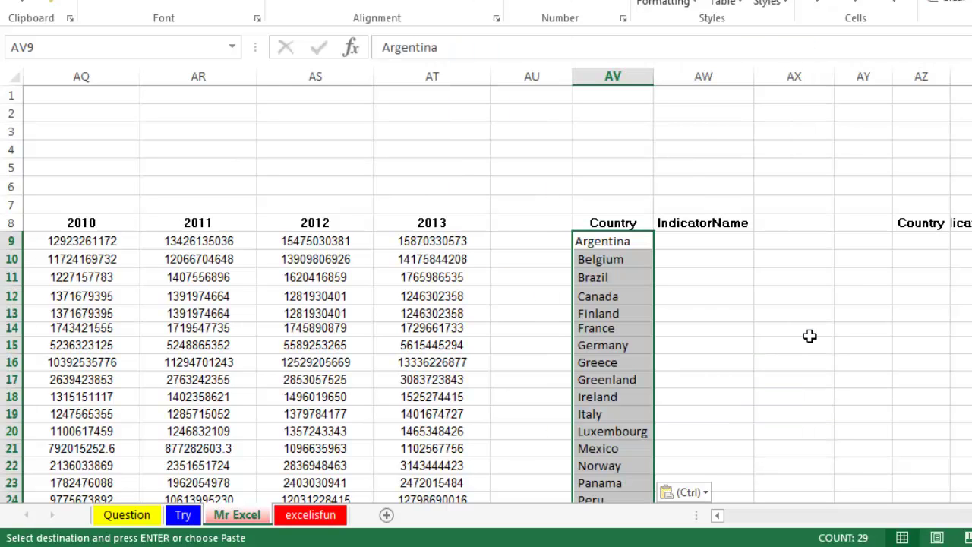
# Review the 29 pasted country names, Argentina through Venezuela.
pyautogui.press('Left')
pyautogui.press('Right')
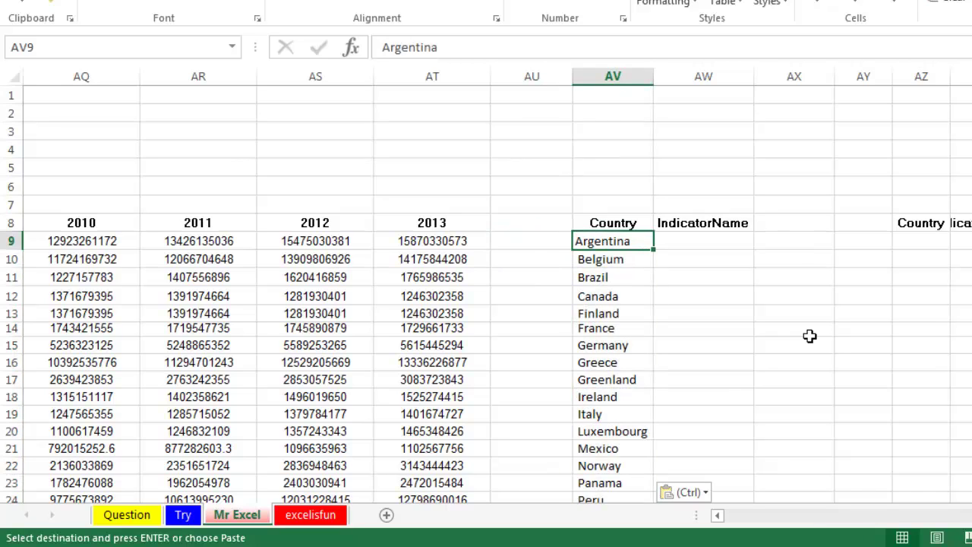
pyautogui.press('Down')
pyautogui.press('Down')
pyautogui.press('Down')
pyautogui.press('Up')
pyautogui.press('Up')
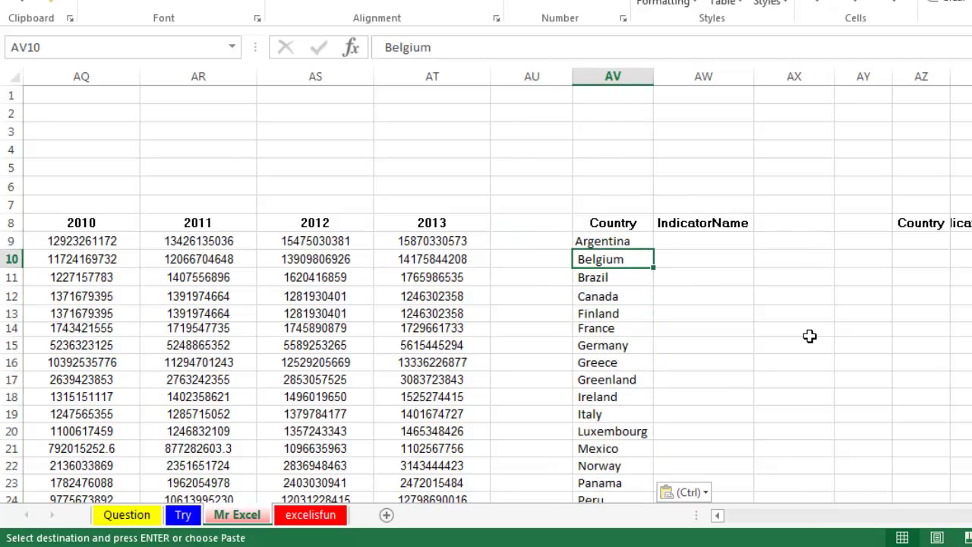
pyautogui.press('Up')
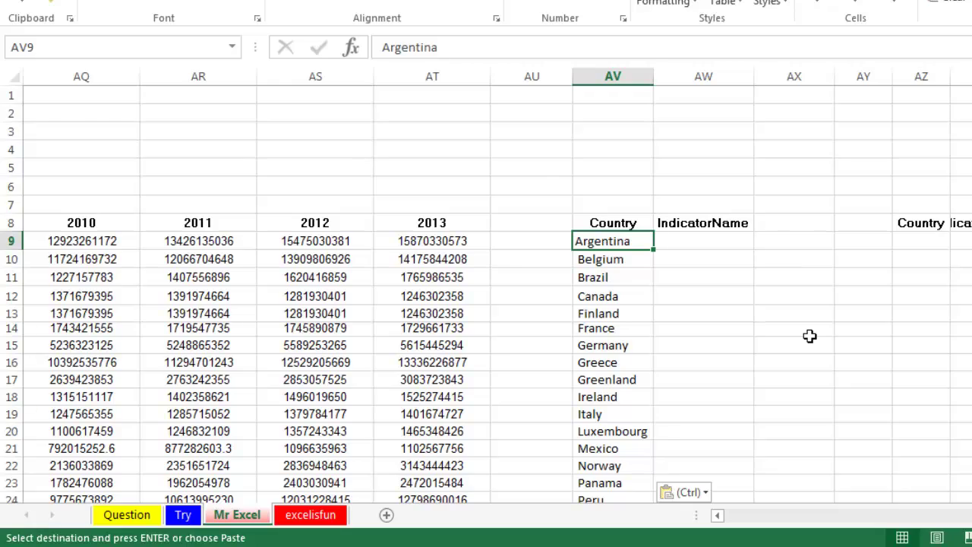
pyautogui.press('pagedown')
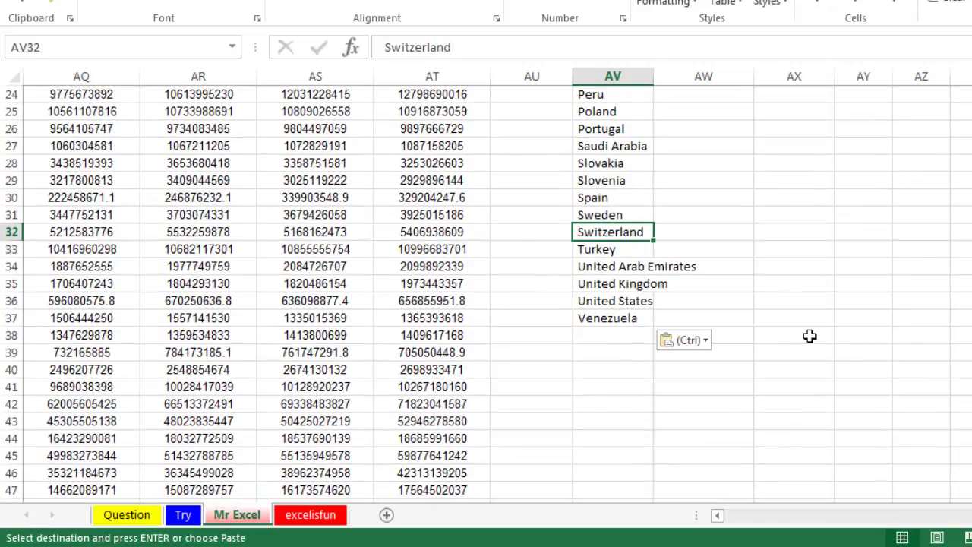
pyautogui.press('pageup')
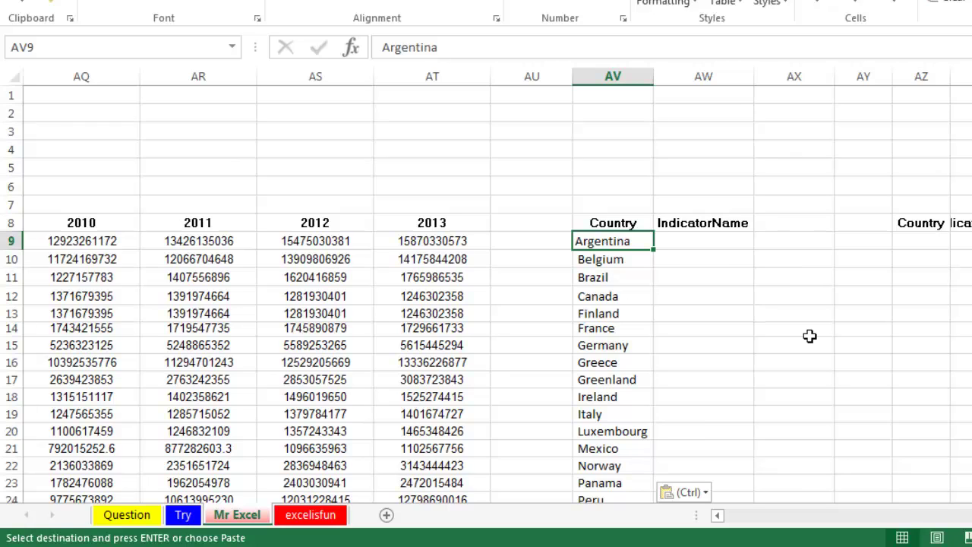
# Remove stray spaces from the country names with a =TRIM() helper column, paste back as values, and clear the helper.
pyautogui.press('Right')
pyautogui.write('=trim(')
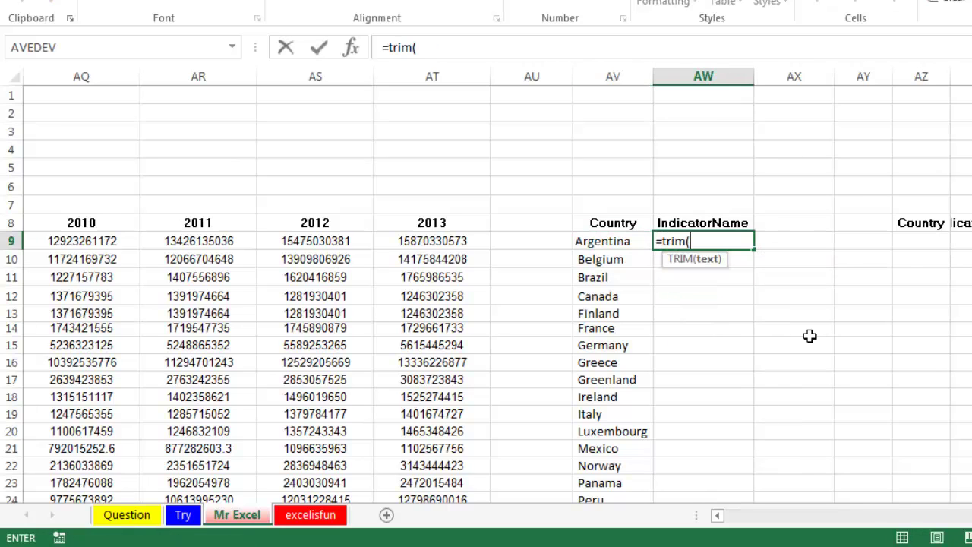
pyautogui.press('Left')
pyautogui.write(')')
pyautogui.hotkey('ctrl', 'Return')
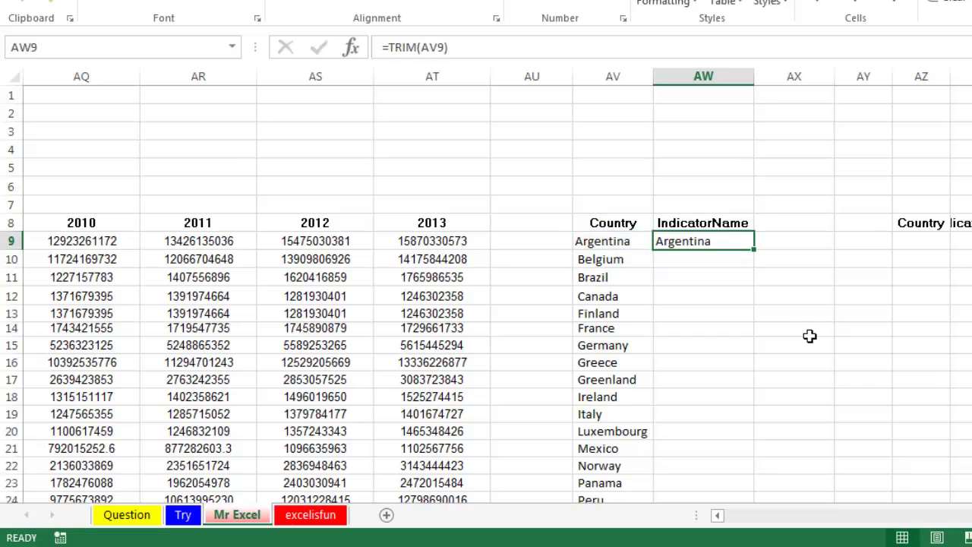
pyautogui.doubleClick(753, 249)
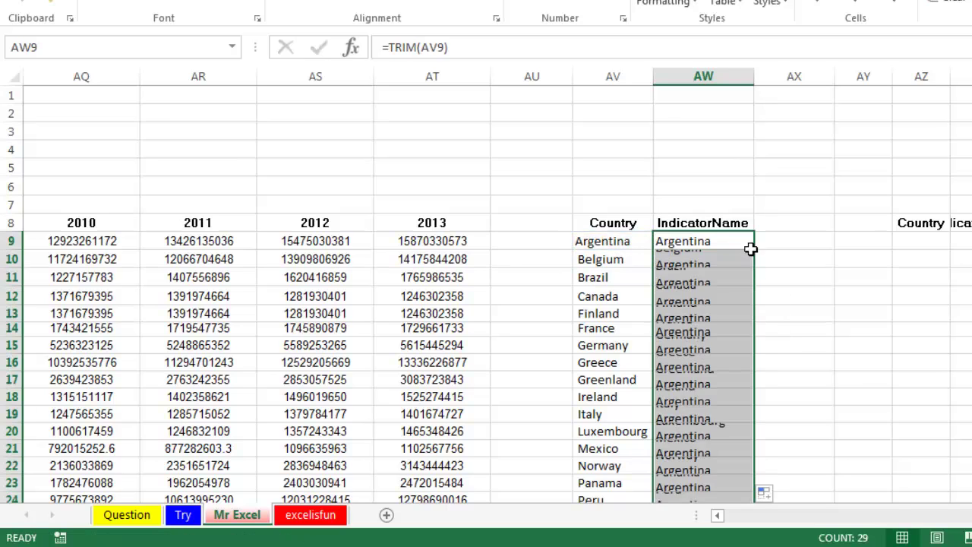
pyautogui.hotkey('ctrl', 'c')
pyautogui.press('Left')
pyautogui.hotkey('ctrl', 'alt', 'v')
pyautogui.press('v')
pyautogui.press('Return')
pyautogui.press('Right')
pyautogui.hotkey('ctrl', 'shift', 'Down')
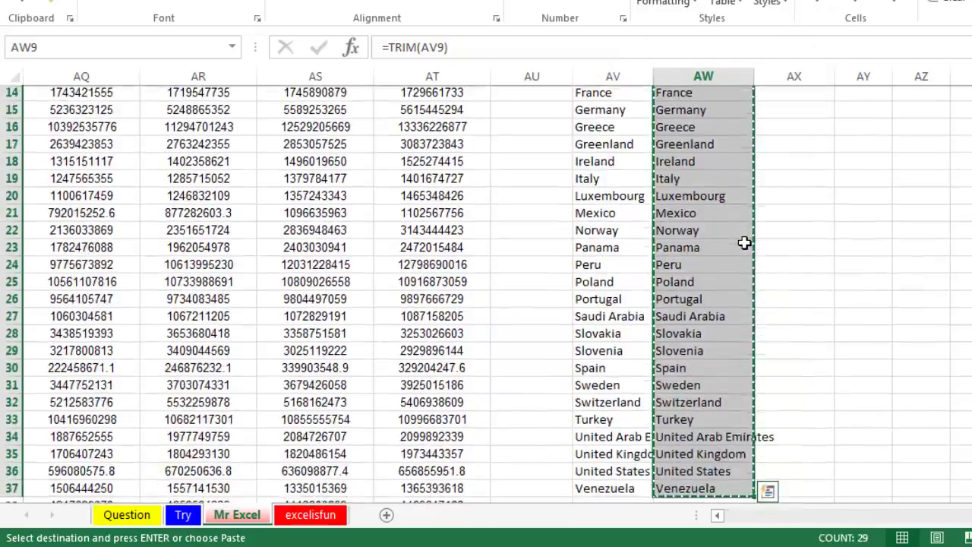
pyautogui.press('Delete')
pyautogui.scroll(4, 744, 242)
# Copy 'Gross Domestic Product (GDP)' from the source data and fill it down column AW beside every country.
pyautogui.press('Left')
pyautogui.press('Left')
pyautogui.press('Left')
pyautogui.press('Left')
pyautogui.press('Left')
pyautogui.press('Left')
pyautogui.press('Left')
pyautogui.press('Left')
pyautogui.press('Left')
pyautogui.press('Left')
pyautogui.press('Left')
pyautogui.press('Left')
pyautogui.press('Left')
pyautogui.press('Left')
pyautogui.press('Left')
pyautogui.press('Left')
pyautogui.press('Left')
pyautogui.press('Left')
pyautogui.press('Left')
pyautogui.press('Left')
pyautogui.press('Left')
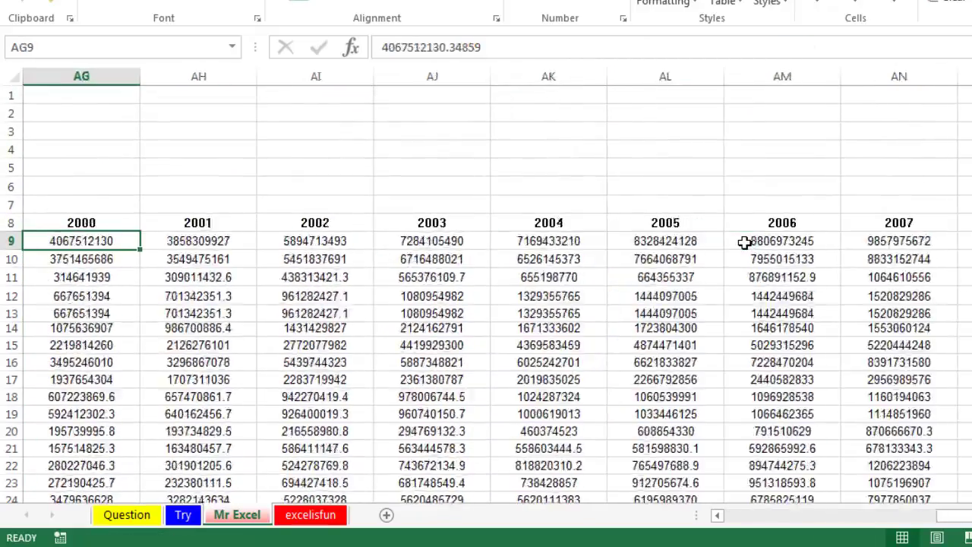
pyautogui.press('Left')
pyautogui.press('Left')
pyautogui.press('Left')
pyautogui.press('Down')
pyautogui.press('Down')
pyautogui.press('Down')
pyautogui.press('Down')
pyautogui.press('Down')
pyautogui.press('Down')
pyautogui.press('Down')
pyautogui.press('Down')
pyautogui.press('Down')
pyautogui.press('Down')
pyautogui.press('Down')
pyautogui.press('Down')
pyautogui.press('Down')
pyautogui.press('Down')
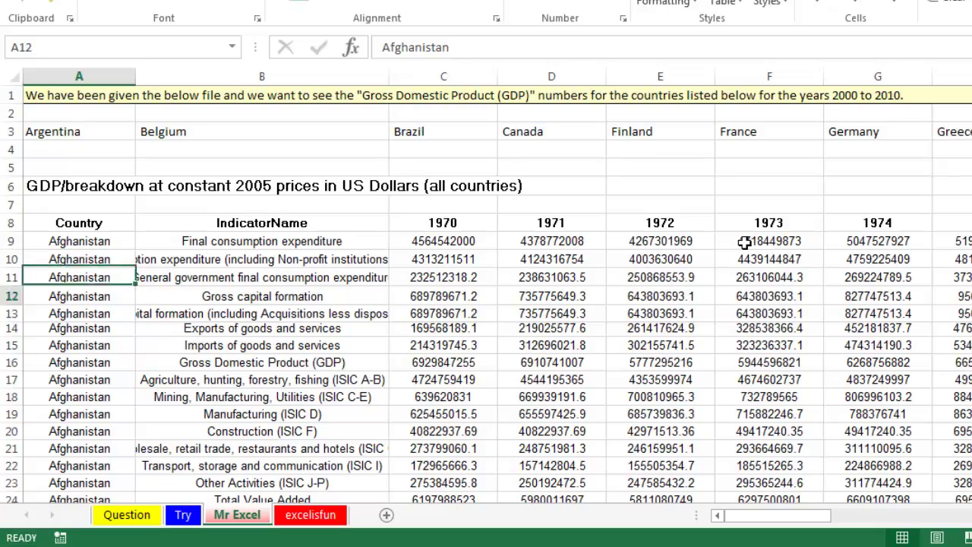
pyautogui.press('Down')
pyautogui.press('Down')
pyautogui.press('Down')
pyautogui.press('Up')
pyautogui.press('Up')
pyautogui.press('Up')
pyautogui.press('Up')
pyautogui.press('Up')
pyautogui.press('Up')
pyautogui.press('Up')
pyautogui.press('Up')
pyautogui.press('Up')
pyautogui.press('Up')
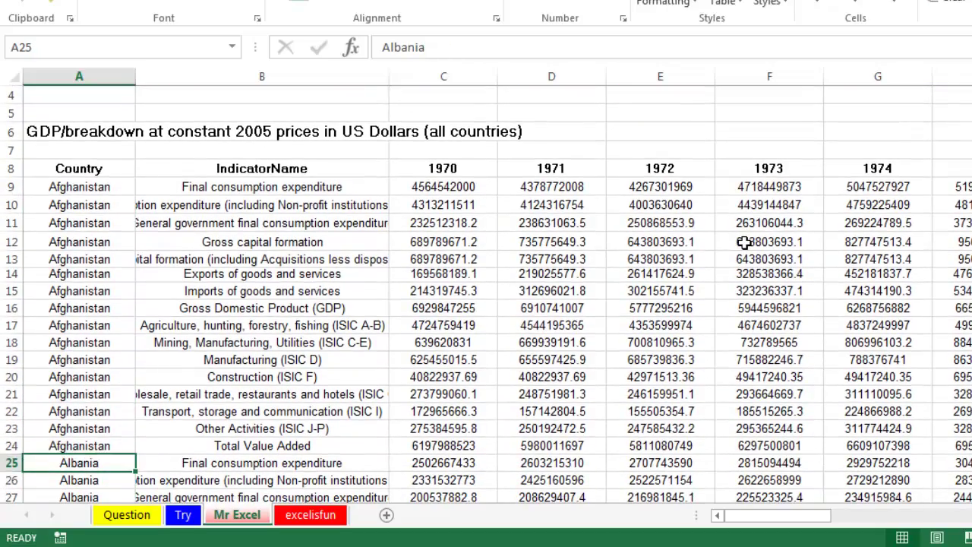
pyautogui.press('Right')
pyautogui.press('Right')
pyautogui.hotkey('ctrl', 'c')
pyautogui.hotkey('ctrl', 'Right')
pyautogui.press('Right')
pyautogui.press('Right')
pyautogui.press('Right')
pyautogui.press('Up')
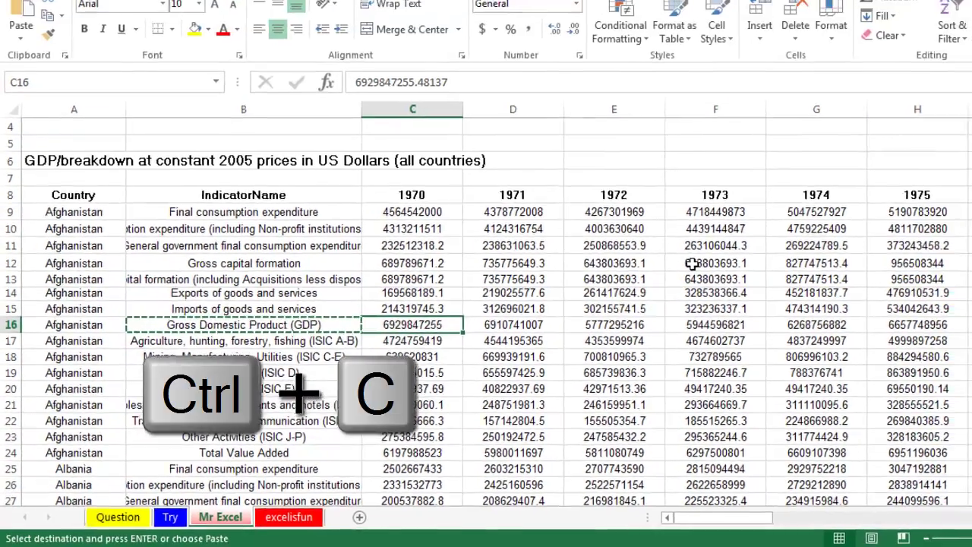
pyautogui.press('Up')
pyautogui.press('Up')
pyautogui.press('Up')
pyautogui.press('Up')
pyautogui.press('Up')
pyautogui.press('Up')
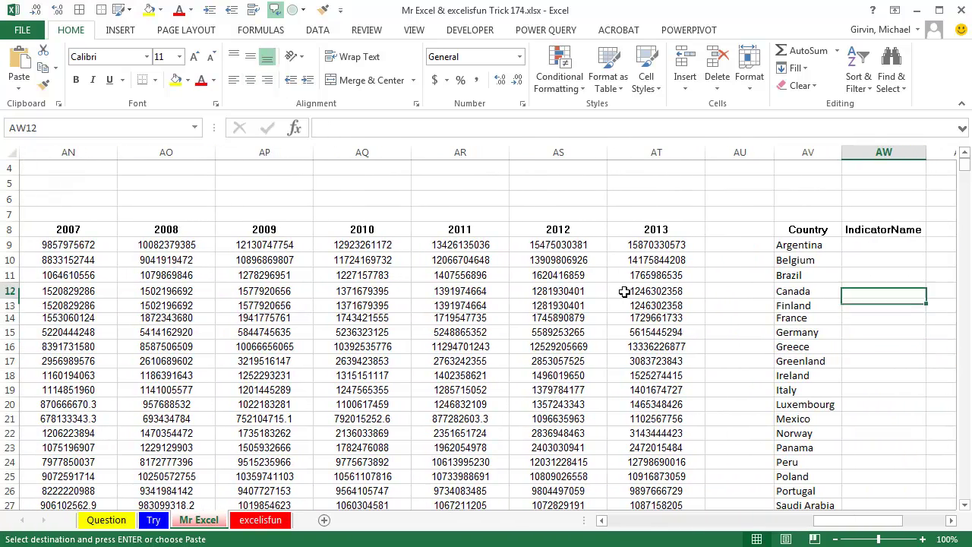
pyautogui.hotkey('ctrl', 'v')
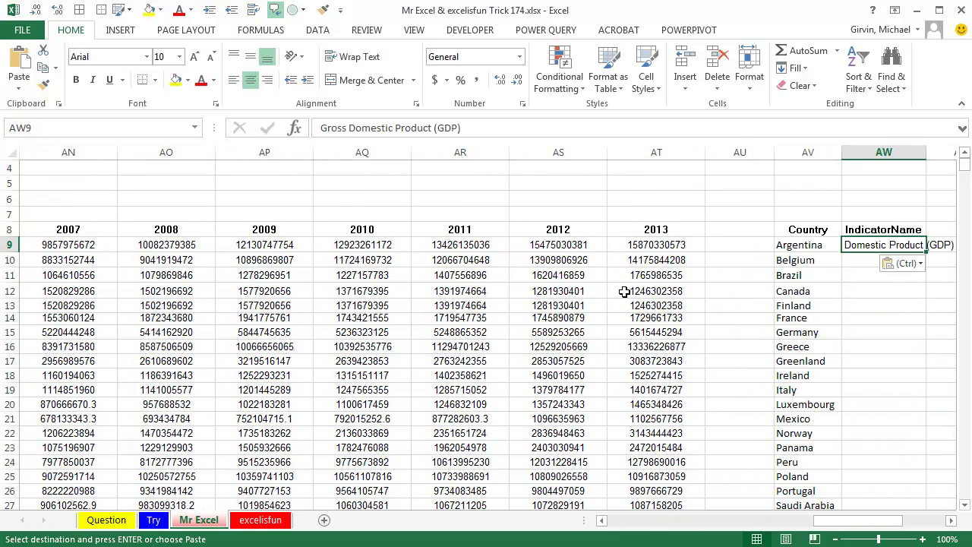
pyautogui.doubleClick(926, 253)
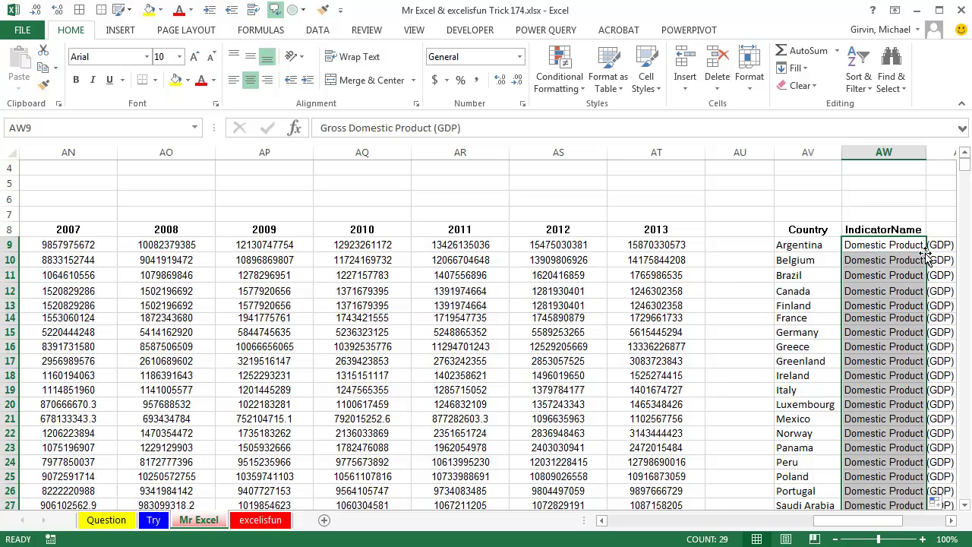
pyautogui.press('Left')
pyautogui.press('Left')
pyautogui.press('Left')
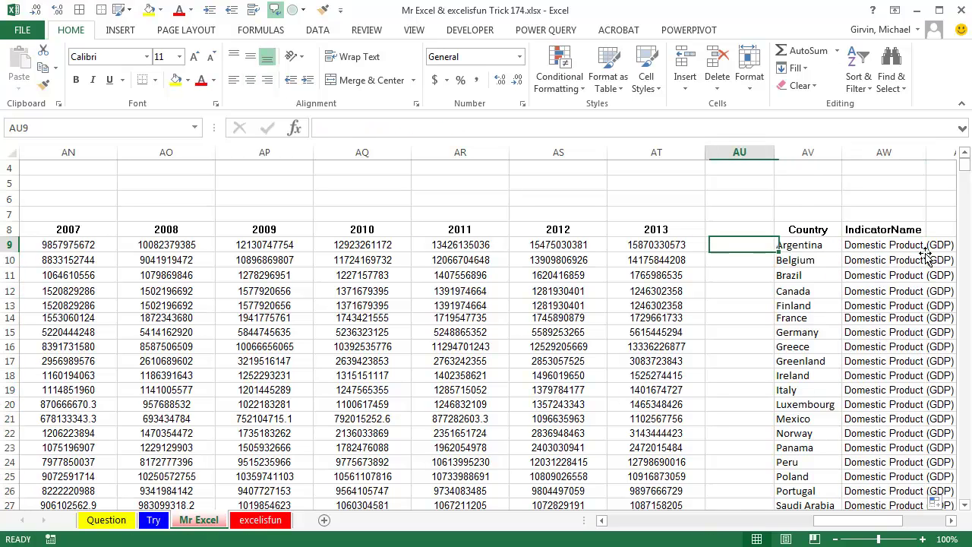
# In Advanced Filter, choose Copy to another location and set the criteria range to $AV$8:$AW$37.
pyautogui.click(317, 29)
pyautogui.click(429, 87)
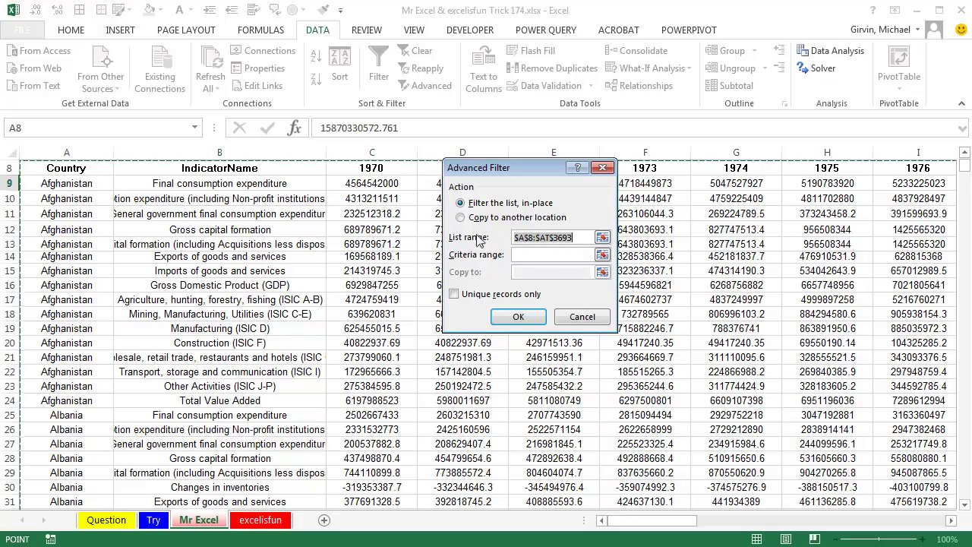
pyautogui.click(460, 218)
pyautogui.click(522, 254)
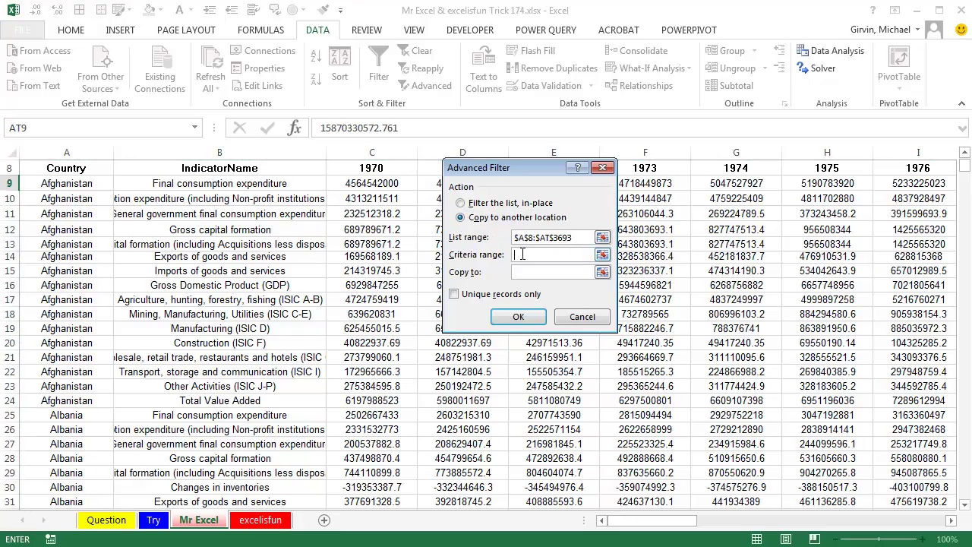
pyautogui.press('Right')
pyautogui.press('Right')
pyautogui.press('Right')
pyautogui.press('Right')
pyautogui.press('Right')
pyautogui.press('Right')
pyautogui.press('Right')
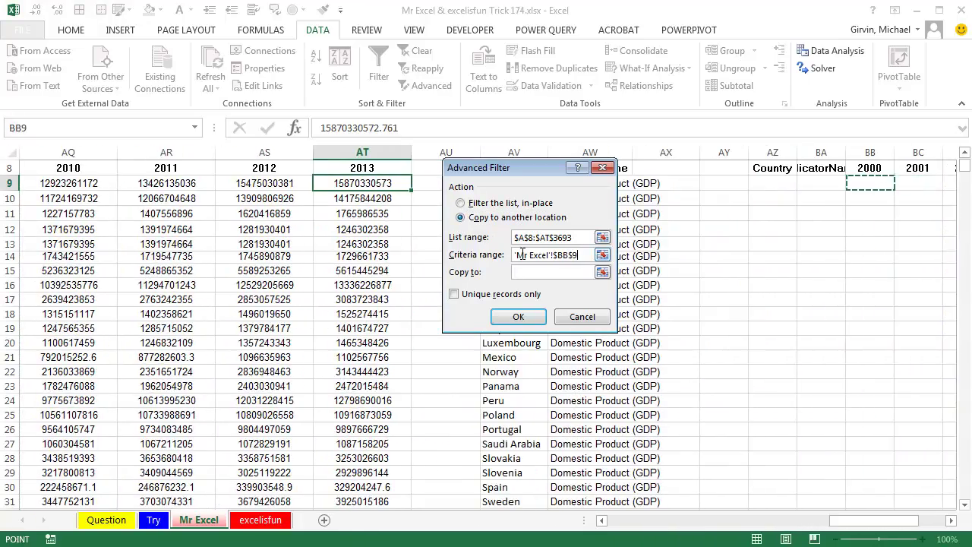
pyautogui.press('Up')
pyautogui.press('Left')
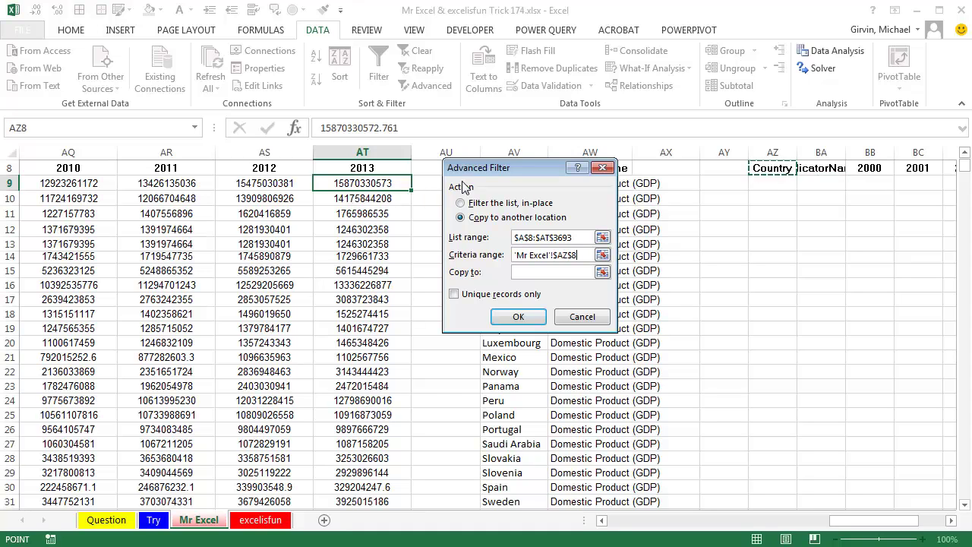
pyautogui.moveTo(478, 173); pyautogui.dragTo(274, 190)
pyautogui.press('Left')
pyautogui.press('Left')
pyautogui.press('Left')
pyautogui.press('Left')
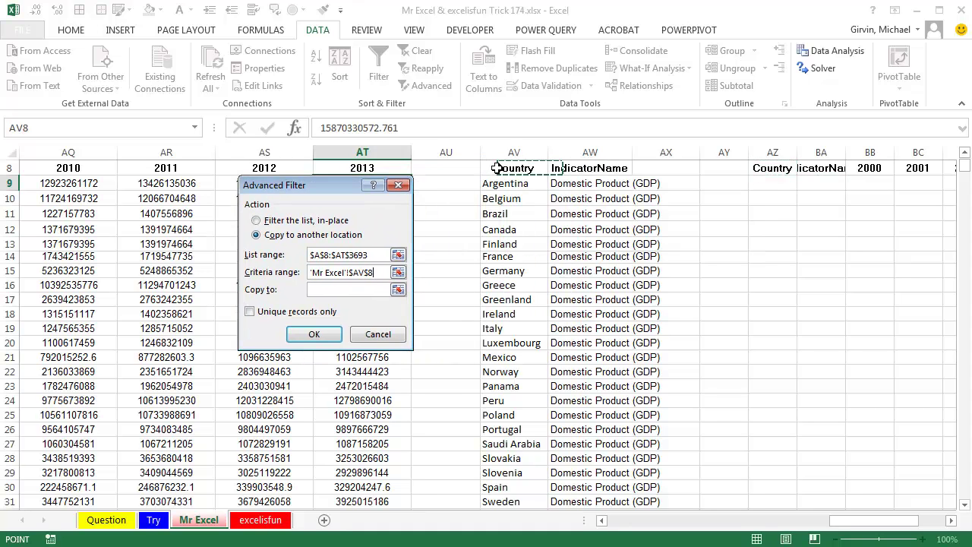
pyautogui.hotkey('ctrl', 'shift', 'Down')
pyautogui.hotkey('ctrl', 'shift', 'Right')
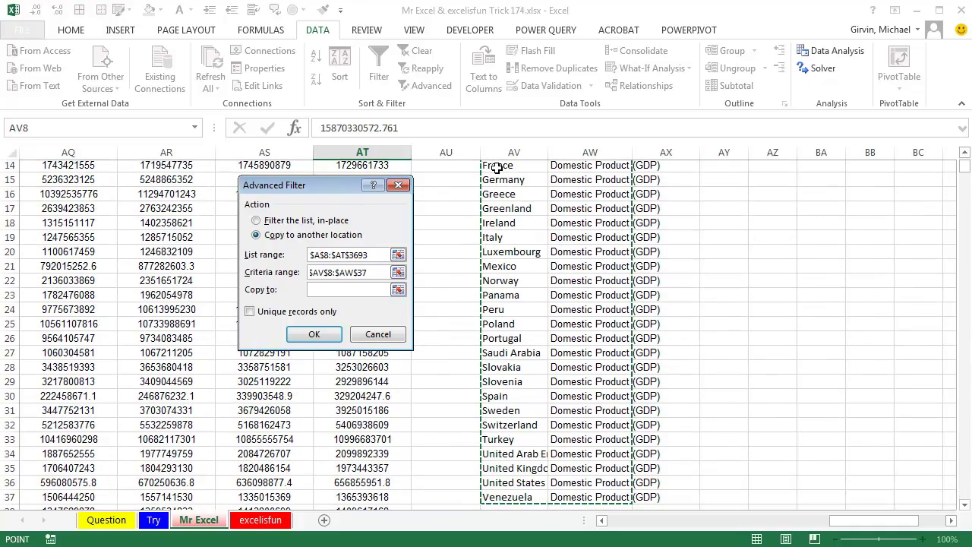
# Set the Copy to range to headers $AZ$8:$BL$8 and run the filter.
pyautogui.click(349, 288)
pyautogui.press('Up')
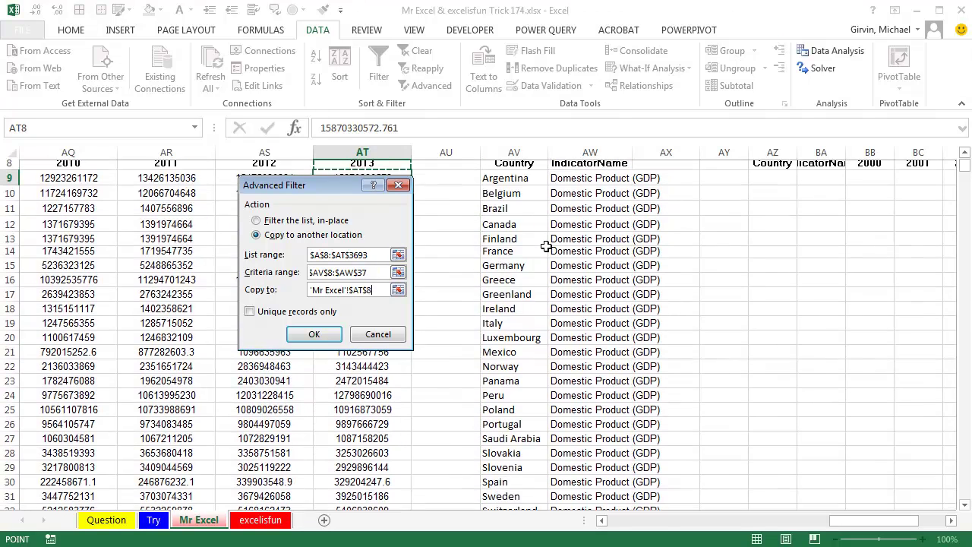
pyautogui.press('Right')
pyautogui.press('Right')
pyautogui.press('Right')
pyautogui.press('Right')
pyautogui.press('Right')
pyautogui.press('Right')
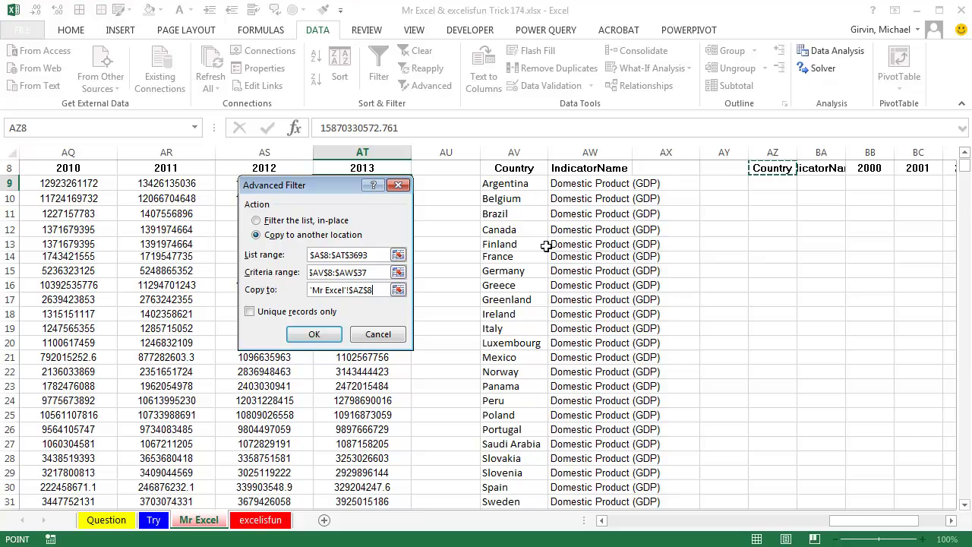
pyautogui.hotkey('ctrl', 'shift', 'Right')
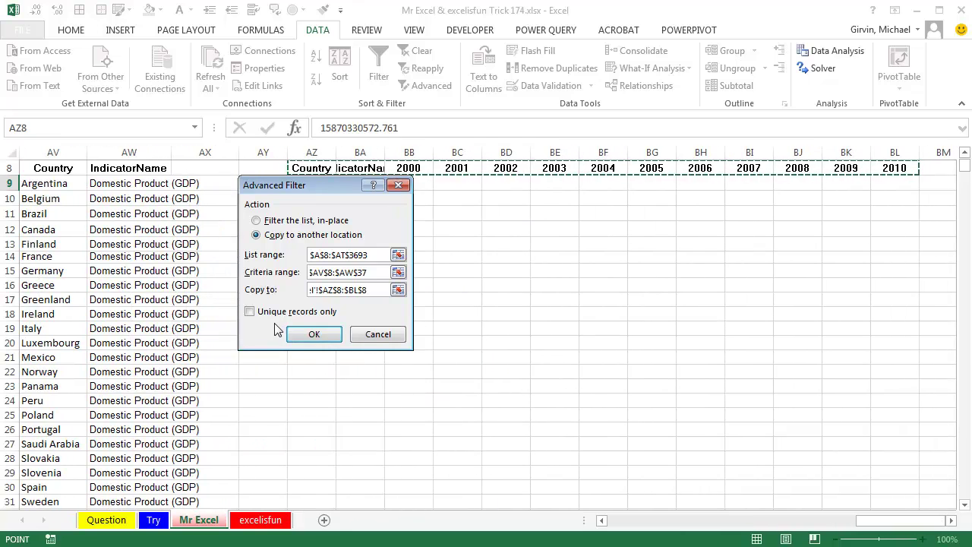
pyautogui.click(315, 334)
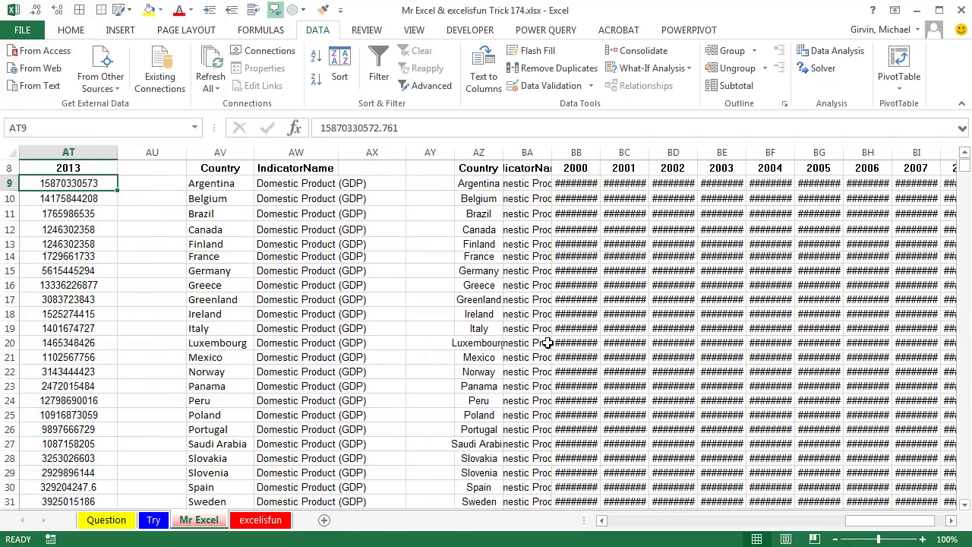
# Autofit the width of the year columns BB through BL for rows 8 to 37.
pyautogui.click(582, 180)
pyautogui.click(582, 171)
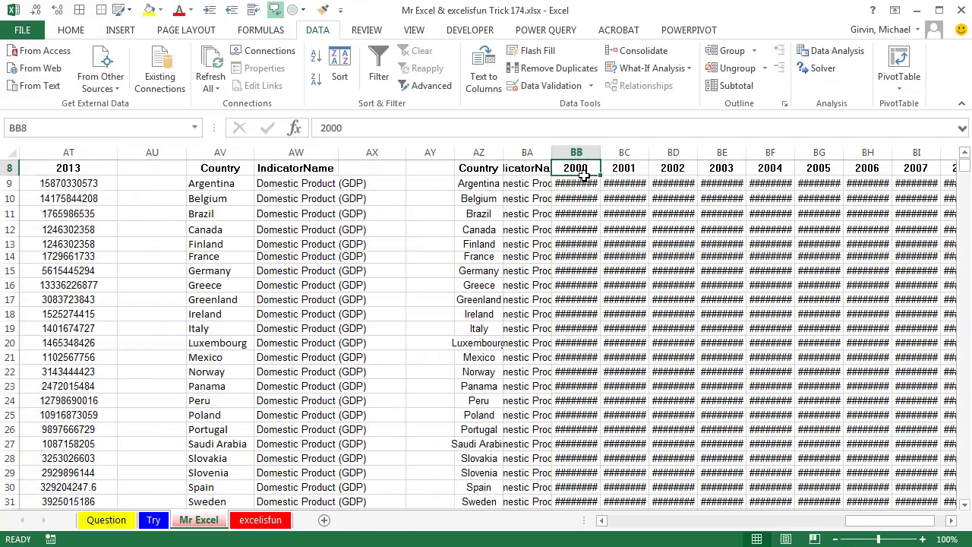
pyautogui.hotkey('ctrl', 'shift', 'Down')
pyautogui.hotkey('ctrl', 'shift', 'Right')
pyautogui.hotkey('alt', 'o')
pyautogui.press('c')
pyautogui.press('a')
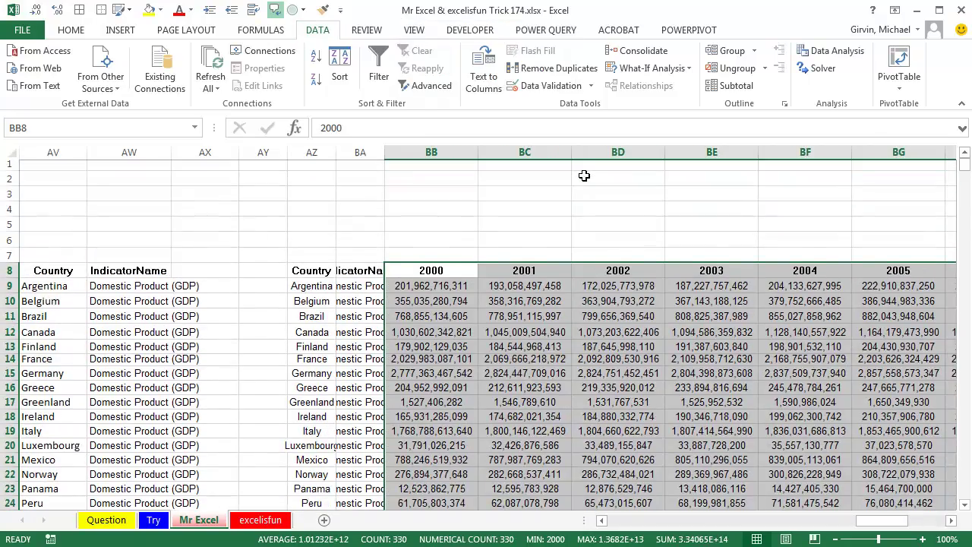
# Autofit the copied Country and IndicatorName columns AZ and BA.
pyautogui.press('Left')
pyautogui.press('Left')
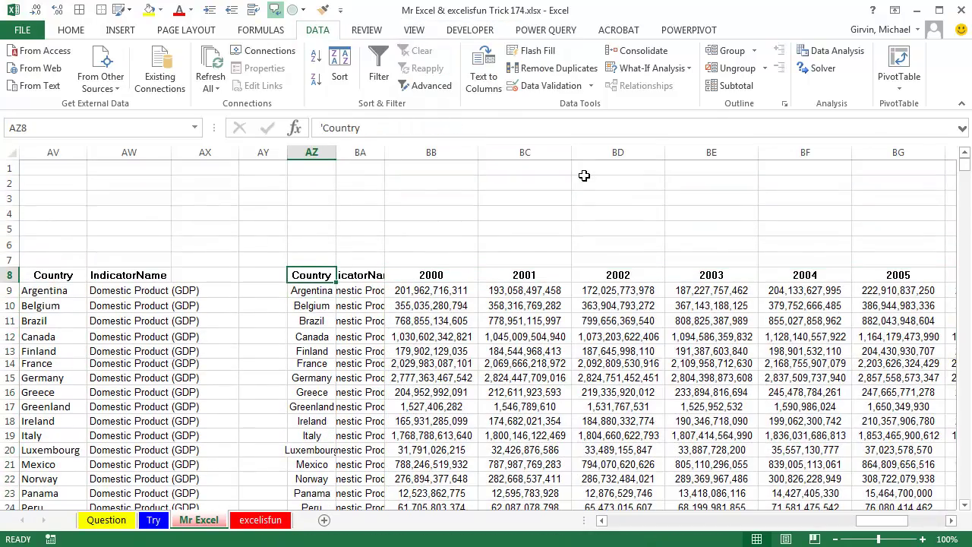
pyautogui.hotkey('shift', 'Right')
pyautogui.hotkey('ctrl', 'shift', 'Down')
pyautogui.hotkey('alt', 'o')
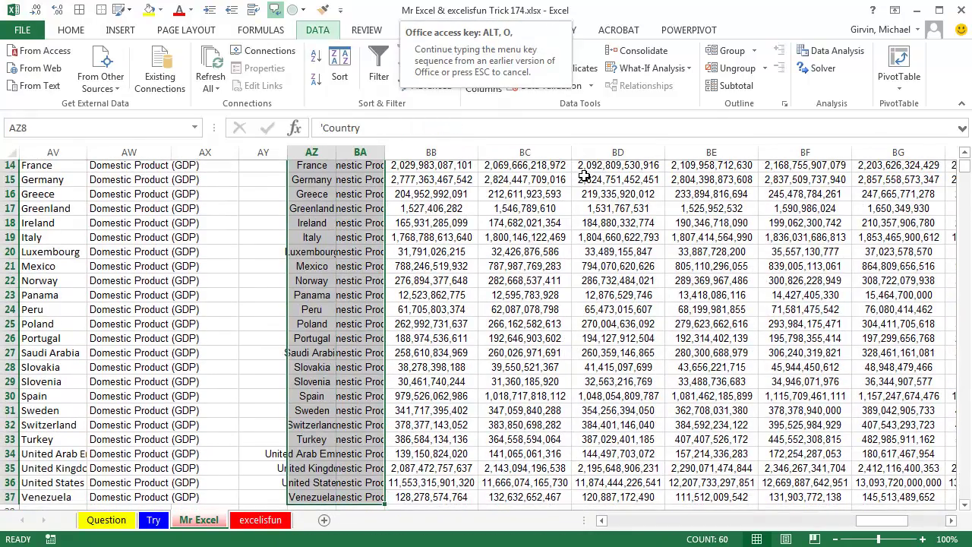
pyautogui.press('c')
pyautogui.press('a')
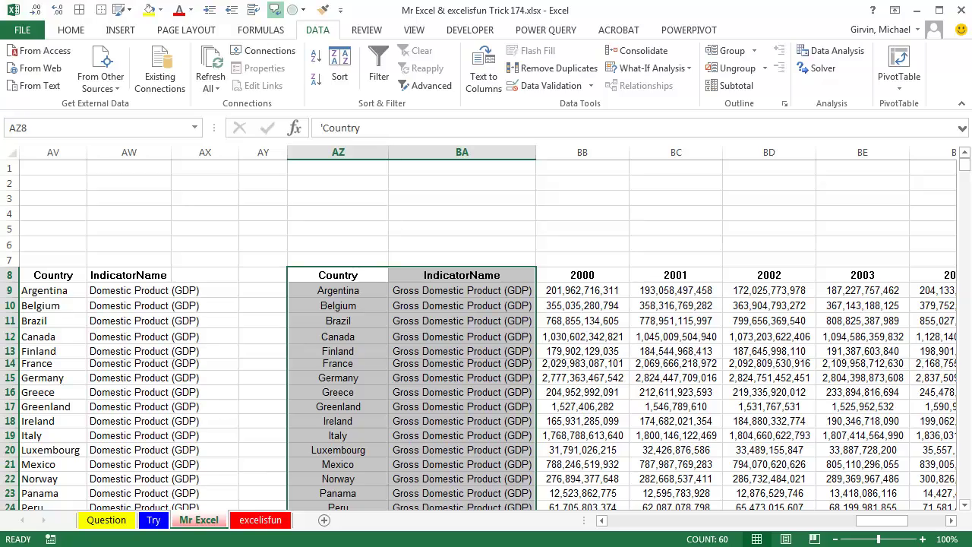
pyautogui.moveTo(885, 520); pyautogui.dragTo(391, 512)
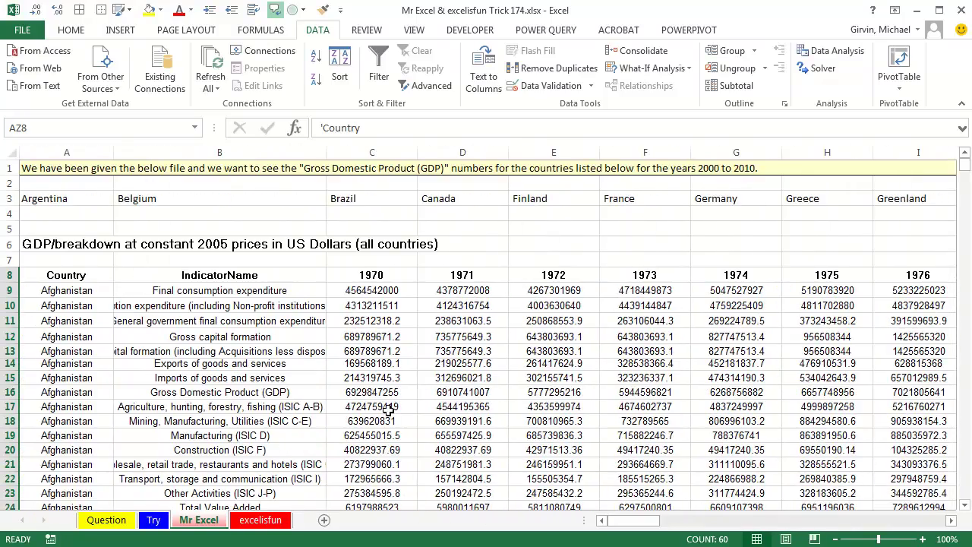
# On the excelisfun sheet, convert the GDP data starting at header cell A8 into a table with headers.
pyautogui.click(260, 520)
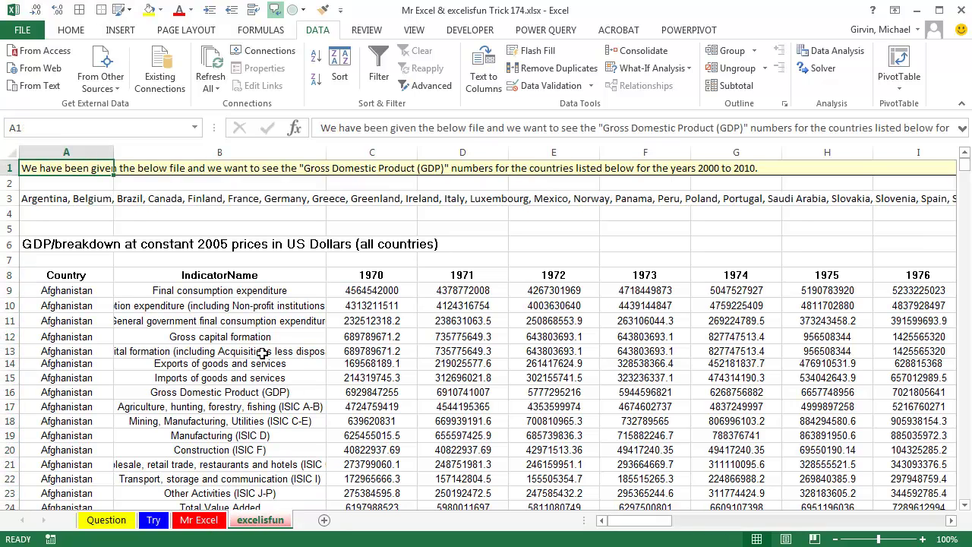
pyautogui.click(177, 288)
pyautogui.click(78, 277)
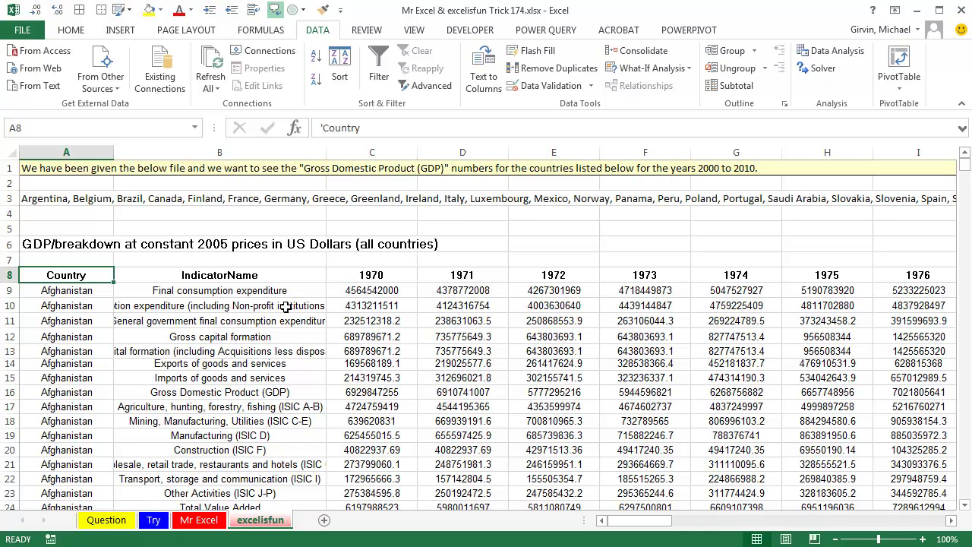
pyautogui.hotkey('ctrl', 't')
pyautogui.scroll(-2, 486, 334)
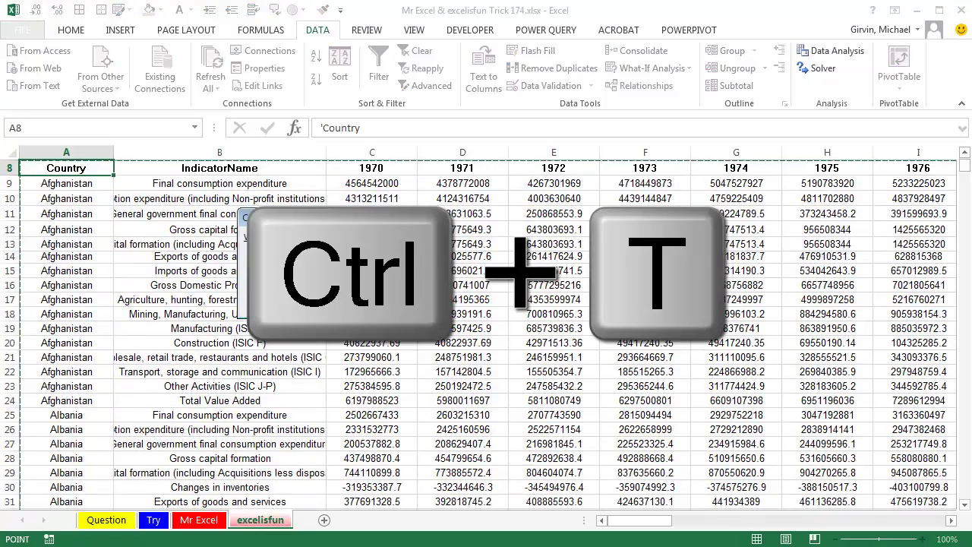
pyautogui.press('Return')
# Name the new table StartTable.
pyautogui.press('alt')
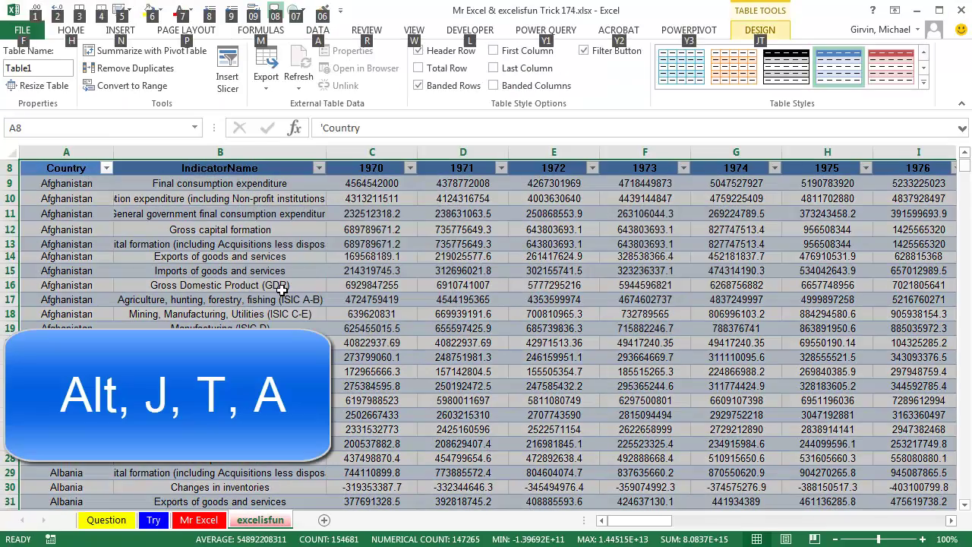
pyautogui.press('j')
pyautogui.press('t')
pyautogui.press('a')
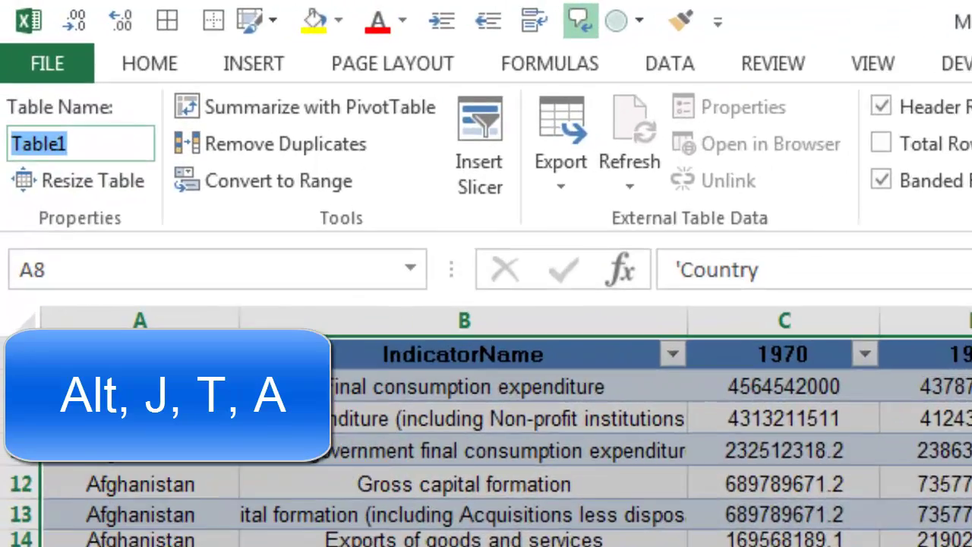
pyautogui.write('Star')
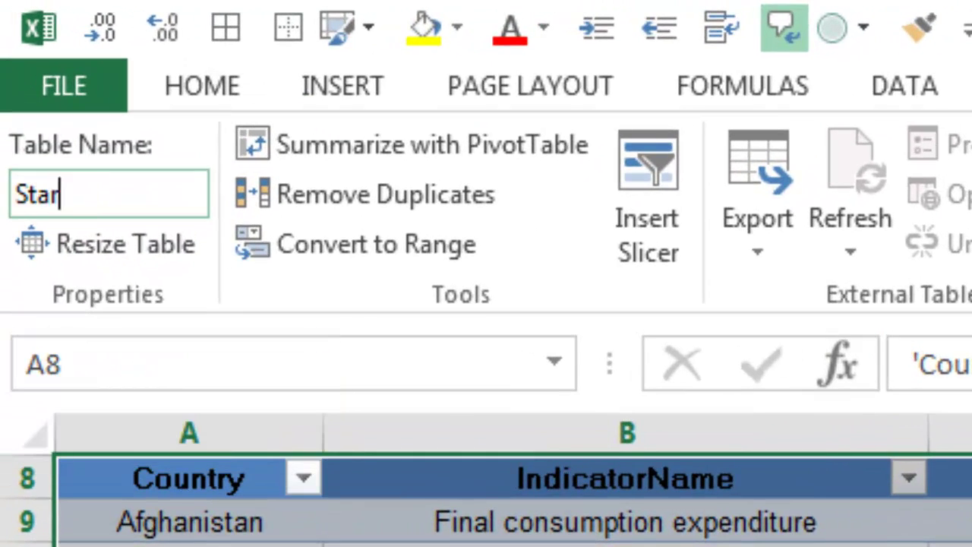
pyautogui.write('tTable')
pyautogui.press('Return')
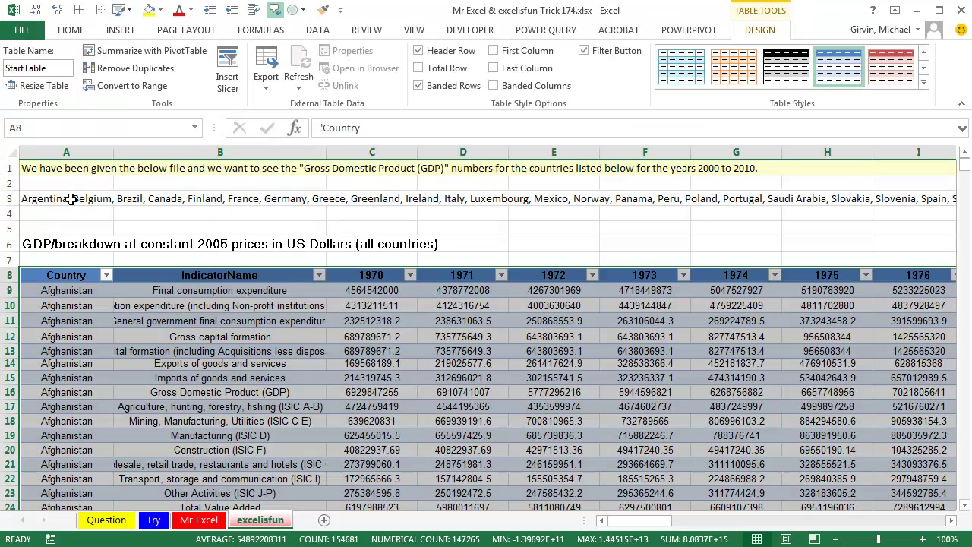
# Move the country list down to A4 and put a bold 'Countries' header in A3.
pyautogui.click(71, 199)
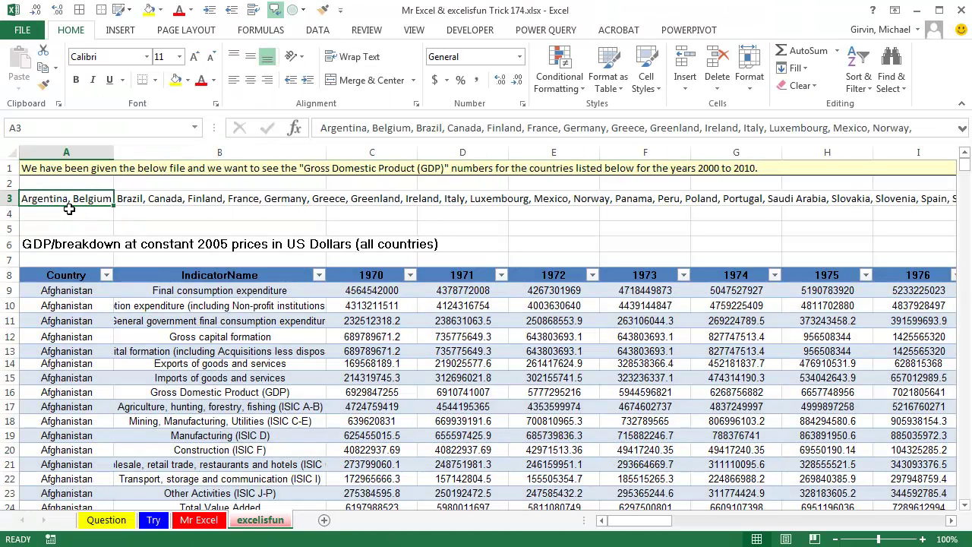
pyautogui.moveTo(68, 207); pyautogui.dragTo(68, 222)
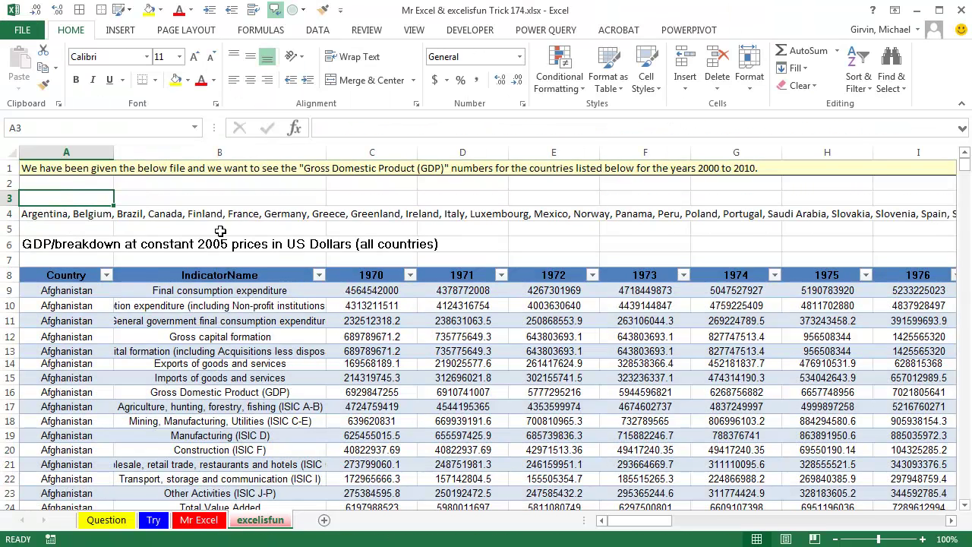
pyautogui.write('Countries')
pyautogui.hotkey('ctrl', 'Return')
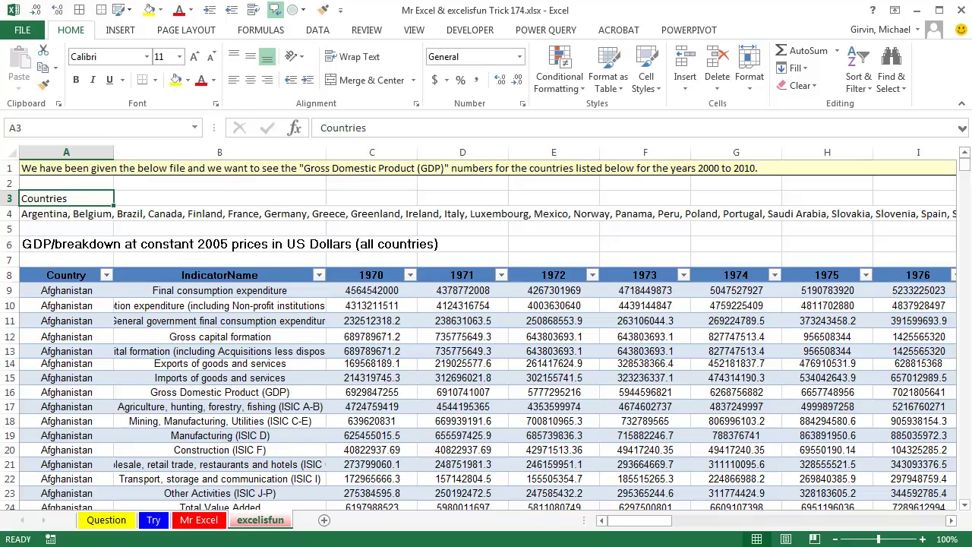
pyautogui.hotkey('ctrl', 'b')
# Make the Countries header and list a table named CountiesStart.
pyautogui.hotkey('ctrl', 't')
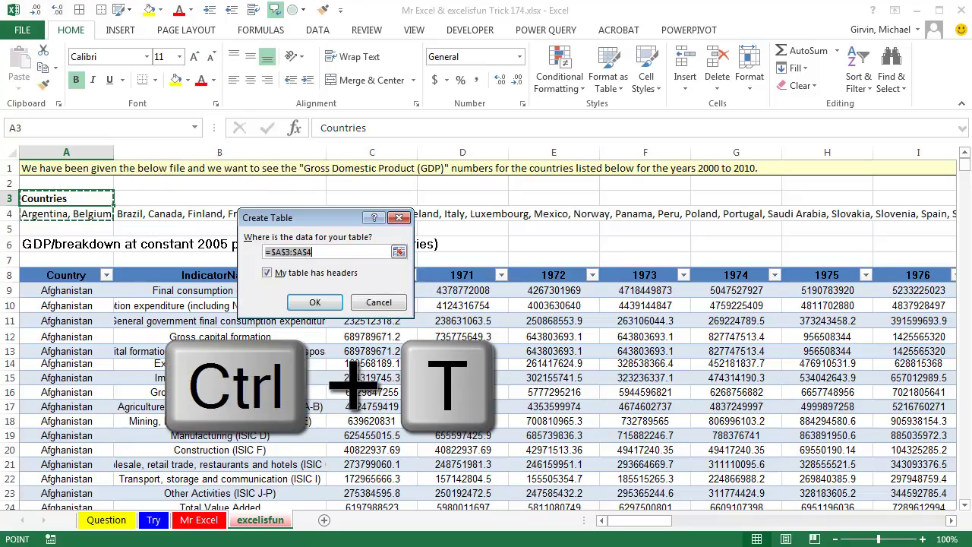
pyautogui.press('Return')
pyautogui.hotkey('alt', 'j')
pyautogui.press('t')
pyautogui.write('able2')
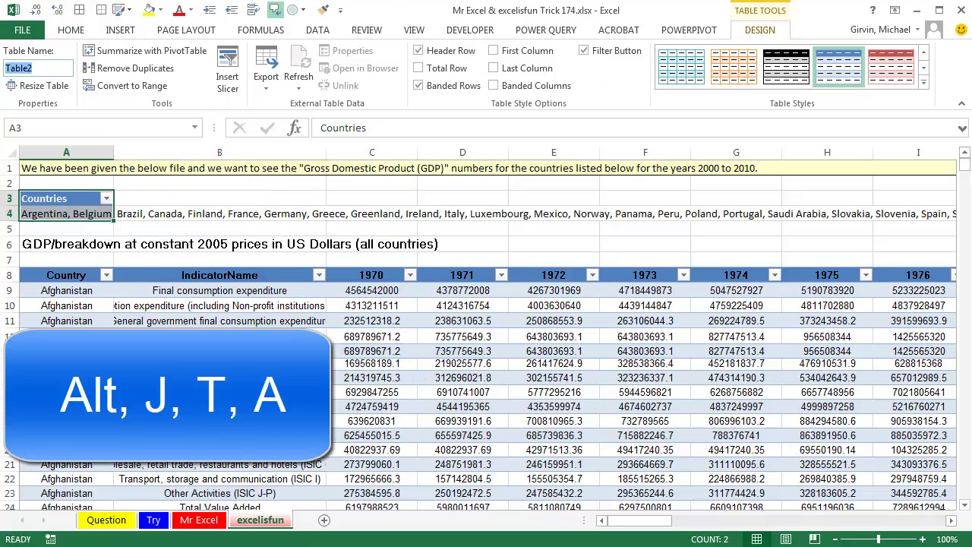
pyautogui.write('CountiesStart')
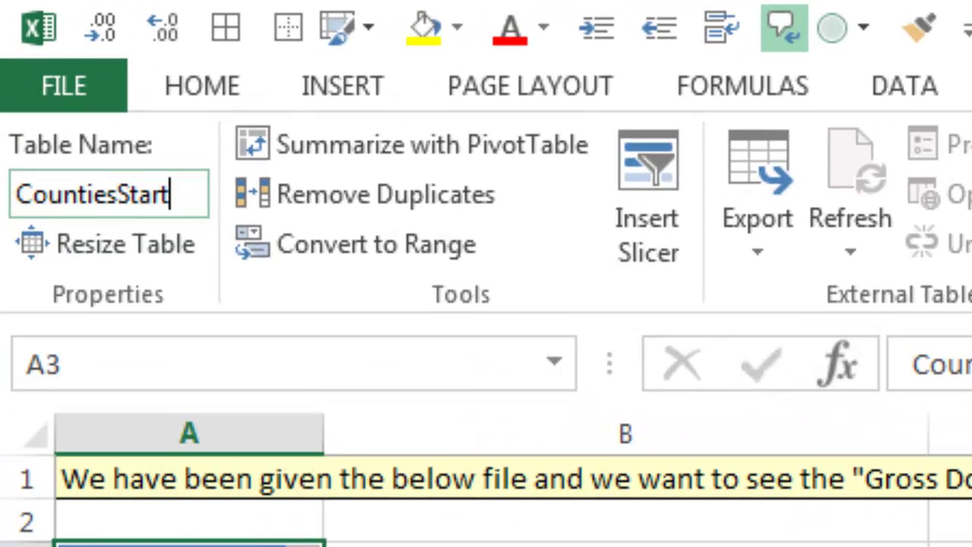
pyautogui.press('Return')
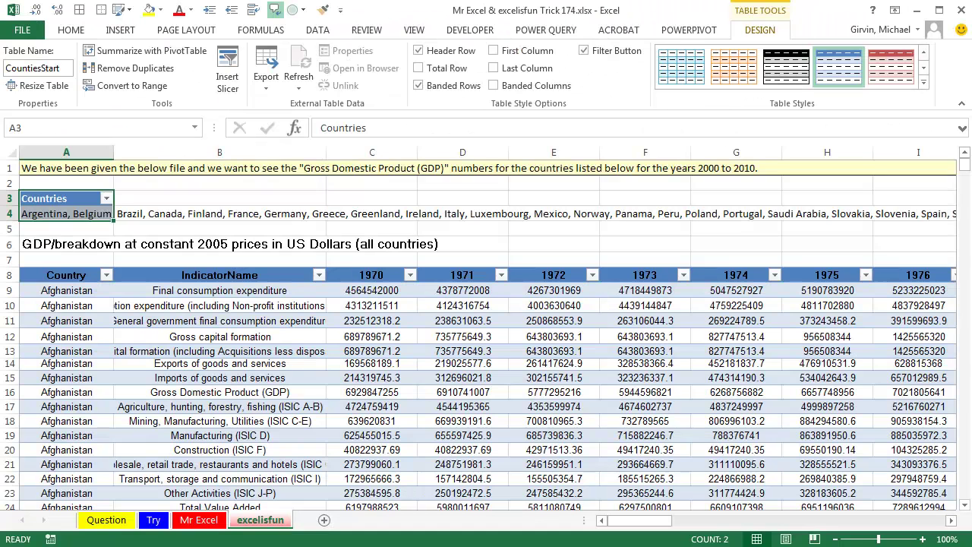
pyautogui.click(211, 289)
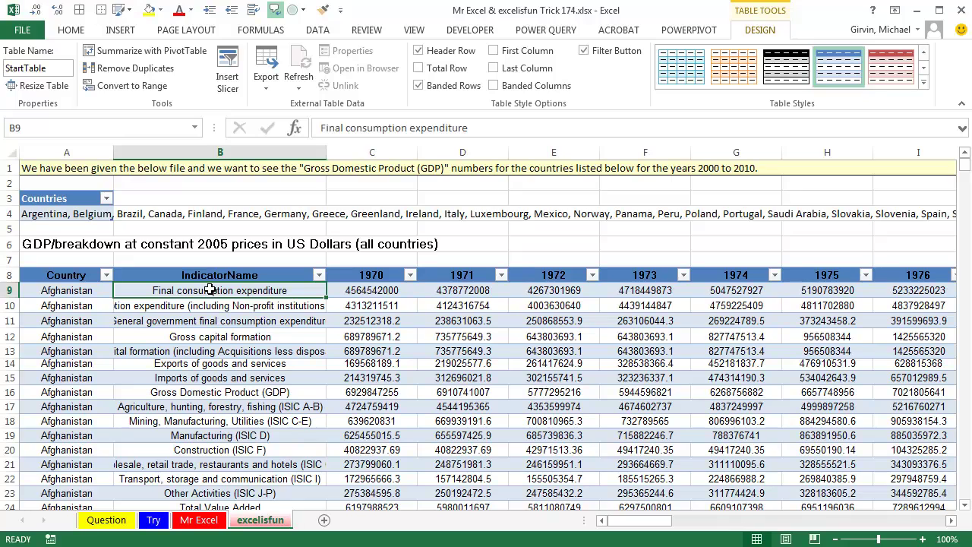
# Load StartTable into Power Query and filter IndicatorName to only Gross Domestic Product (GDP).
pyautogui.click(540, 31)
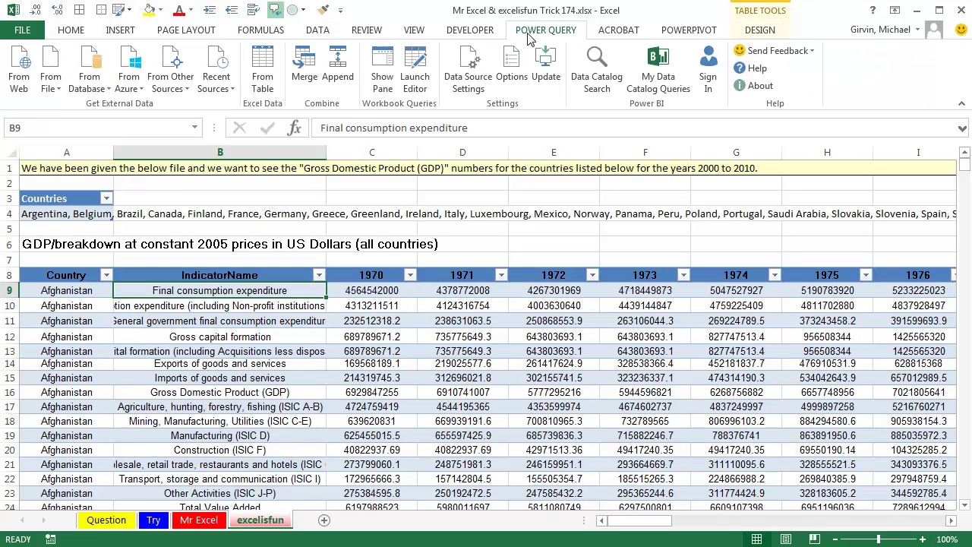
pyautogui.click(264, 78)
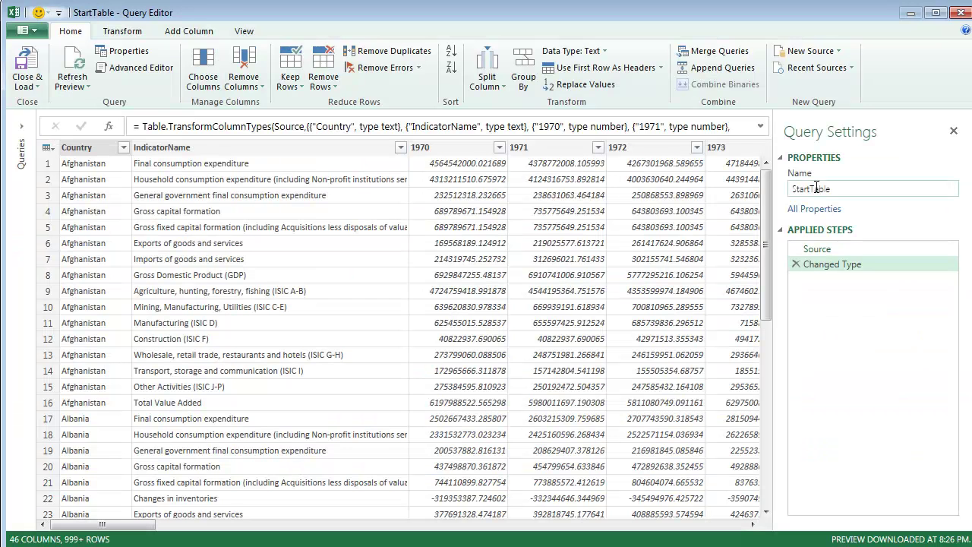
pyautogui.click(400, 148)
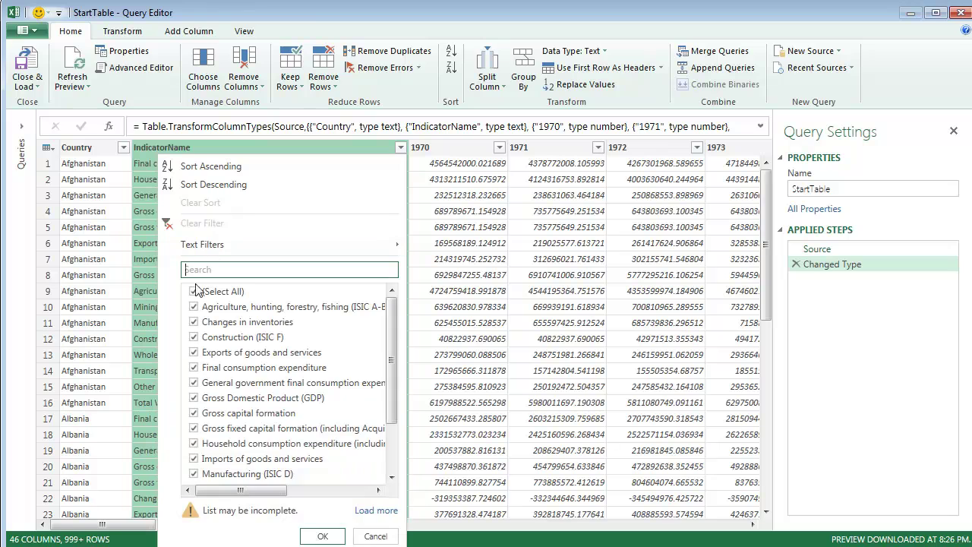
pyautogui.click(362, 511)
pyautogui.click(193, 291)
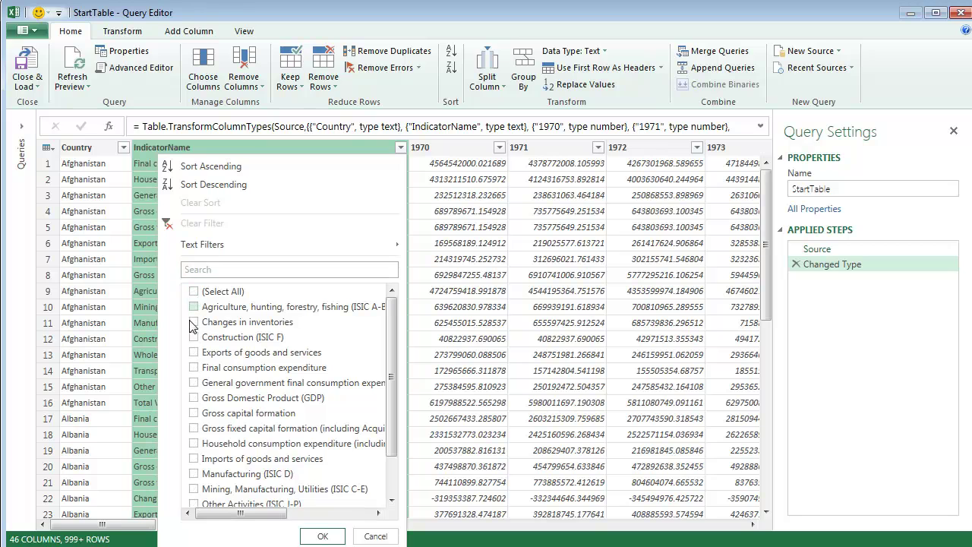
pyautogui.click(199, 399)
pyautogui.click(319, 536)
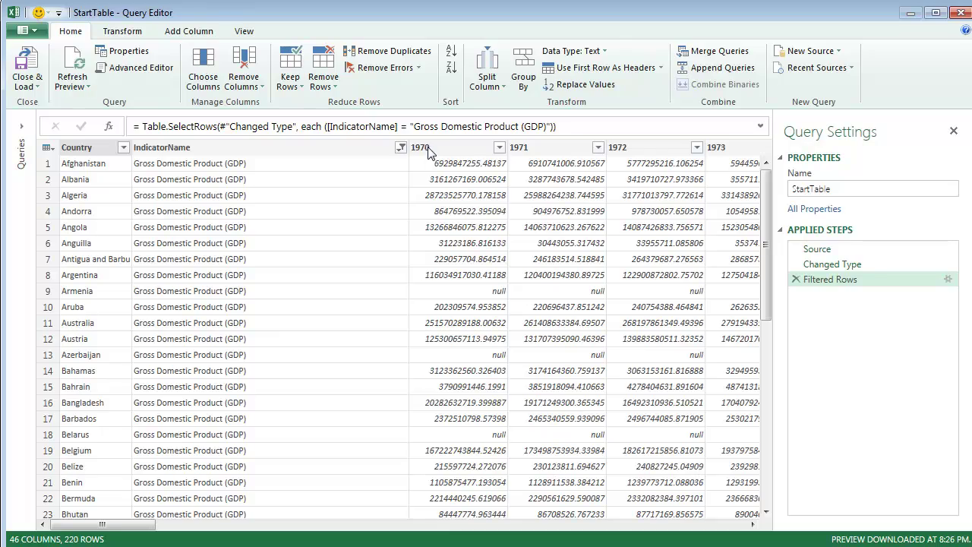
pyautogui.click(429, 150)
# Remove the 1970–1999 and 2011–2013 year columns and IndicatorName, leaving Country plus 2000–2010.
pyautogui.moveTo(142, 531); pyautogui.dragTo(577, 535)
pyautogui.press('shift')
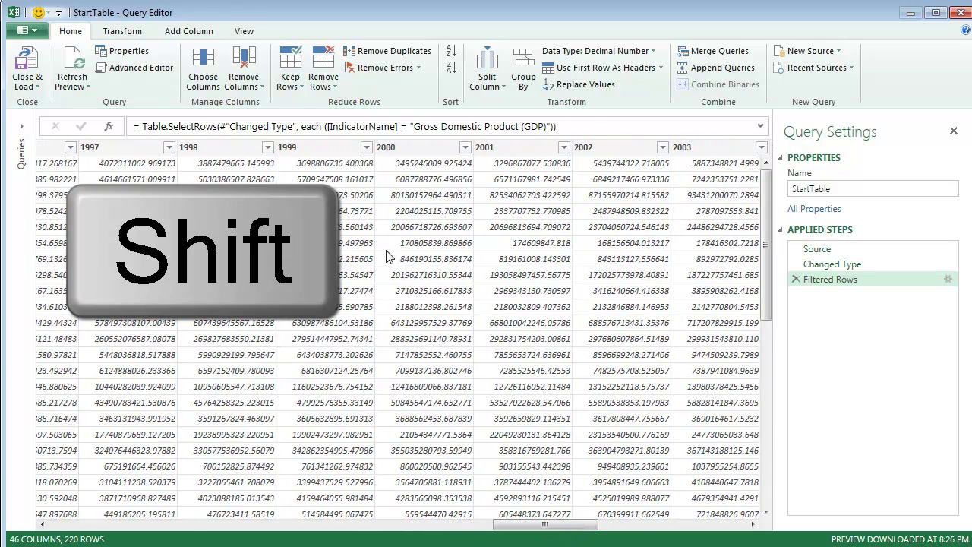
pyautogui.keyDown('shift'); pyautogui.click(329, 148); pyautogui.keyUp('shift')
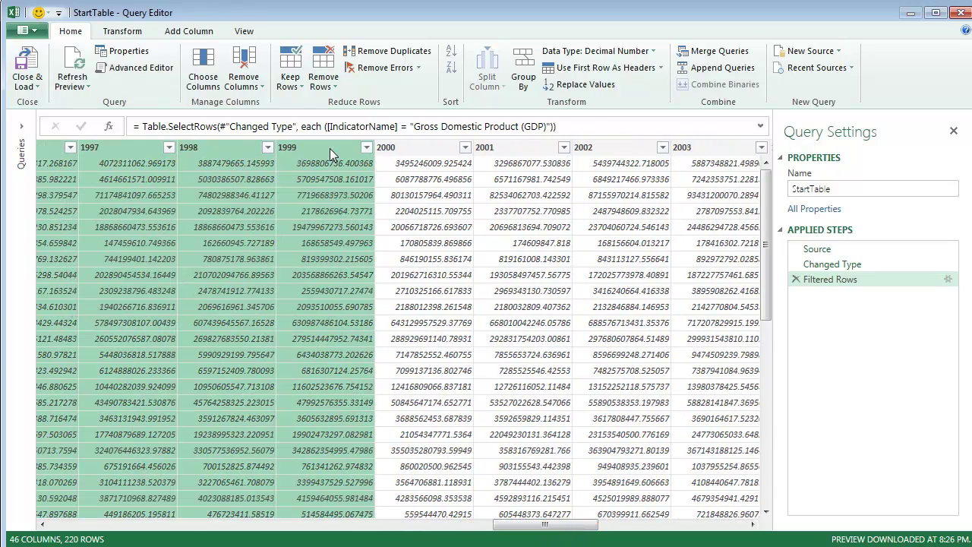
pyautogui.rightClick(329, 148)
pyautogui.click(425, 157)
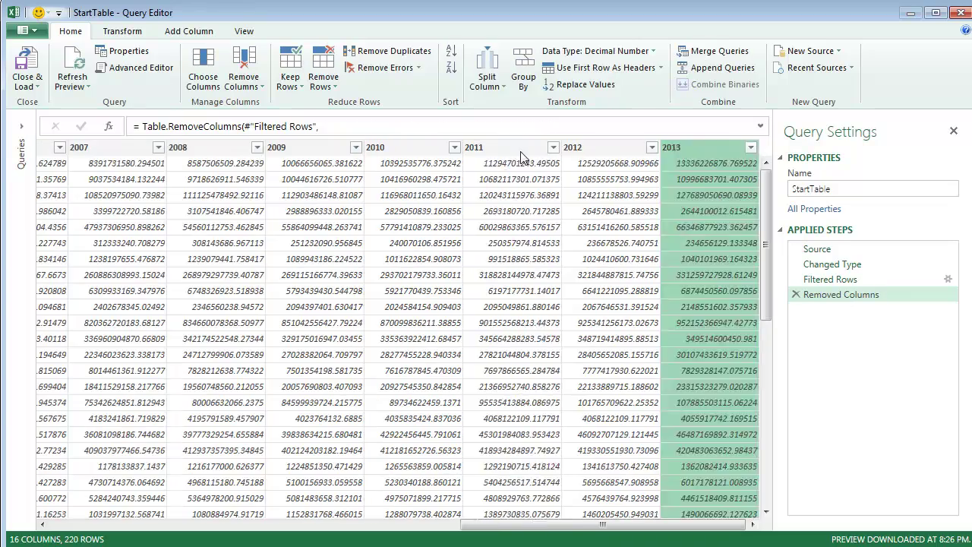
pyautogui.click(501, 147)
pyautogui.keyDown('shift'); pyautogui.click(678, 149); pyautogui.keyUp('shift')
pyautogui.rightClick(678, 151)
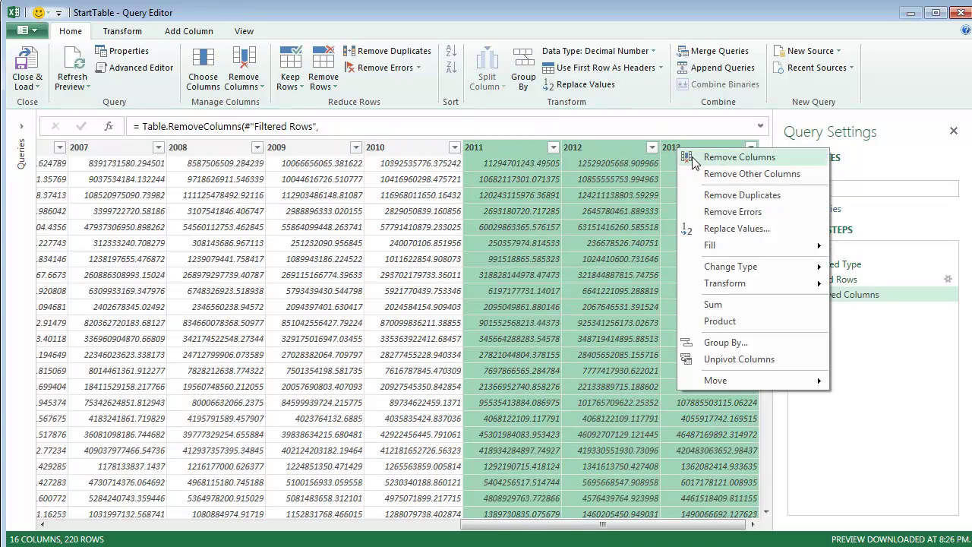
pyautogui.click(694, 163)
pyautogui.moveTo(675, 524); pyautogui.dragTo(304, 523)
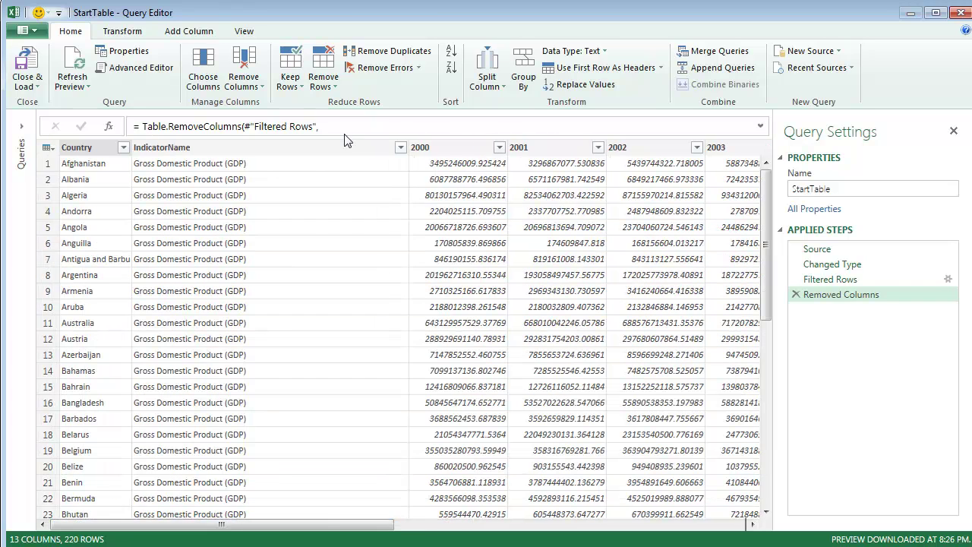
pyautogui.rightClick(333, 158)
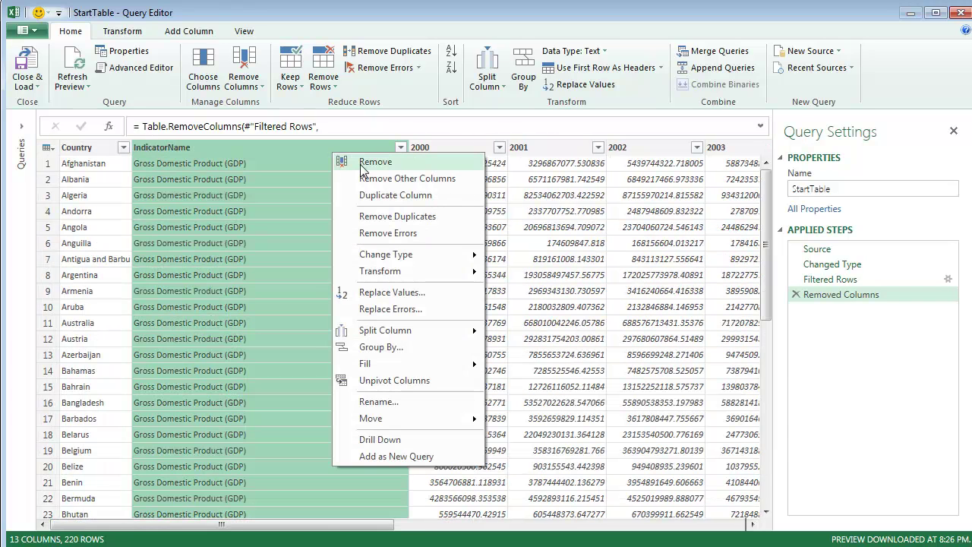
pyautogui.click(346, 162)
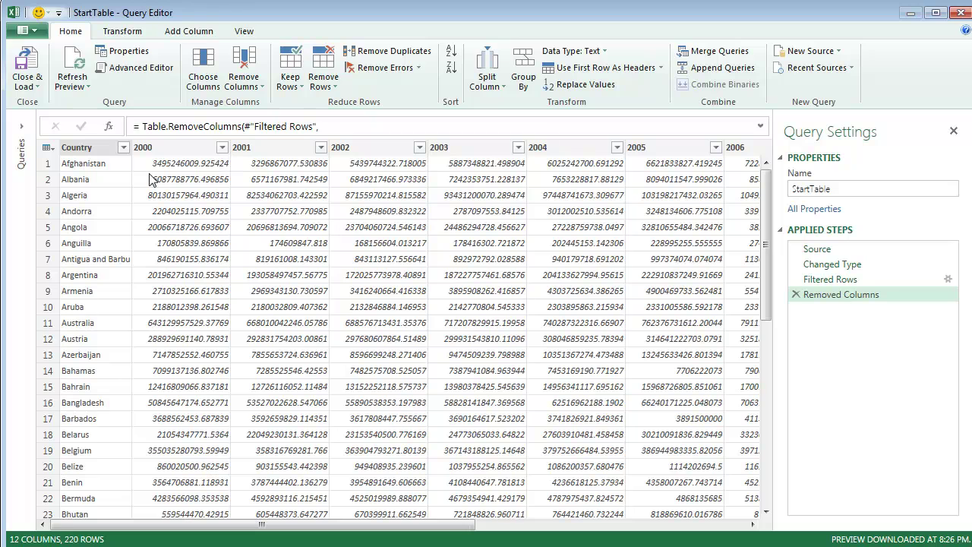
# Load StartTable as an Only Create Connection query.
pyautogui.click(34, 86)
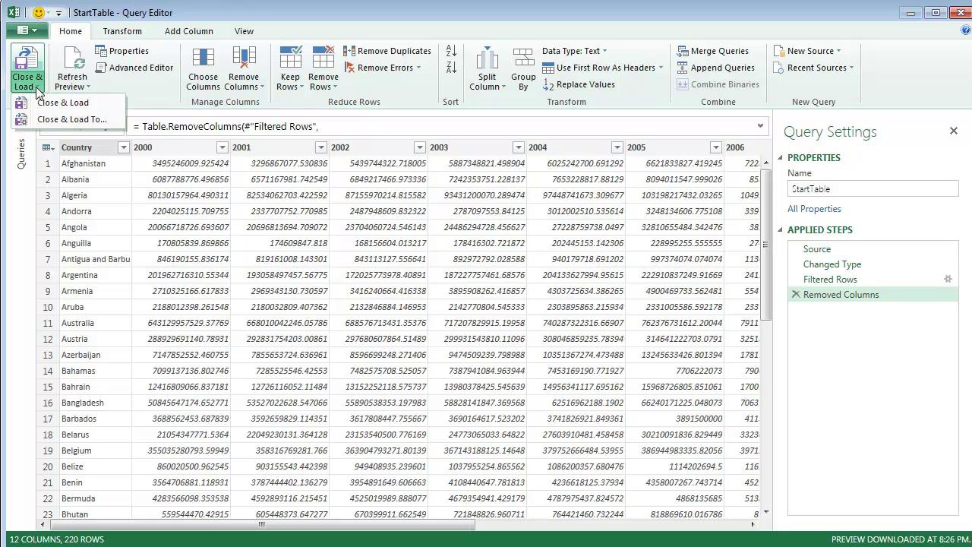
pyautogui.click(45, 120)
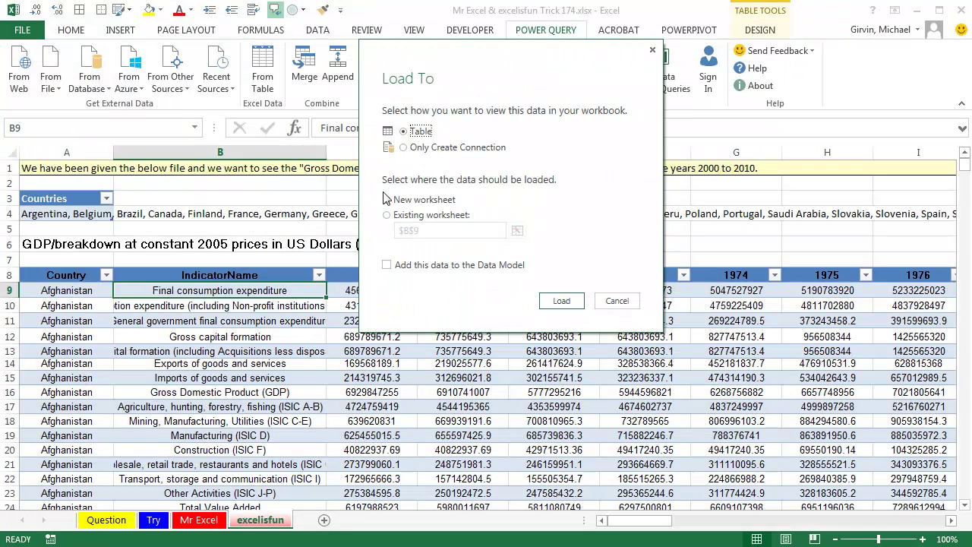
pyautogui.click(423, 148)
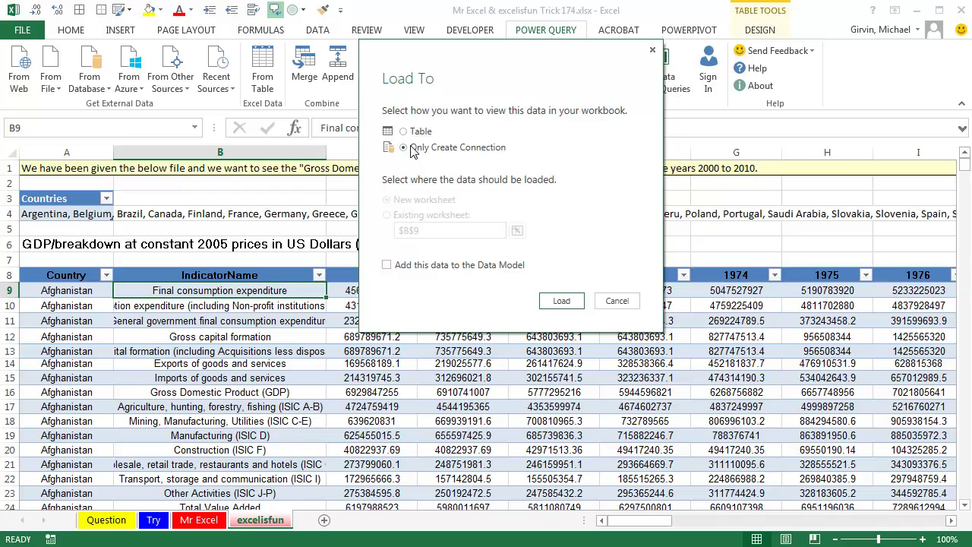
pyautogui.click(561, 301)
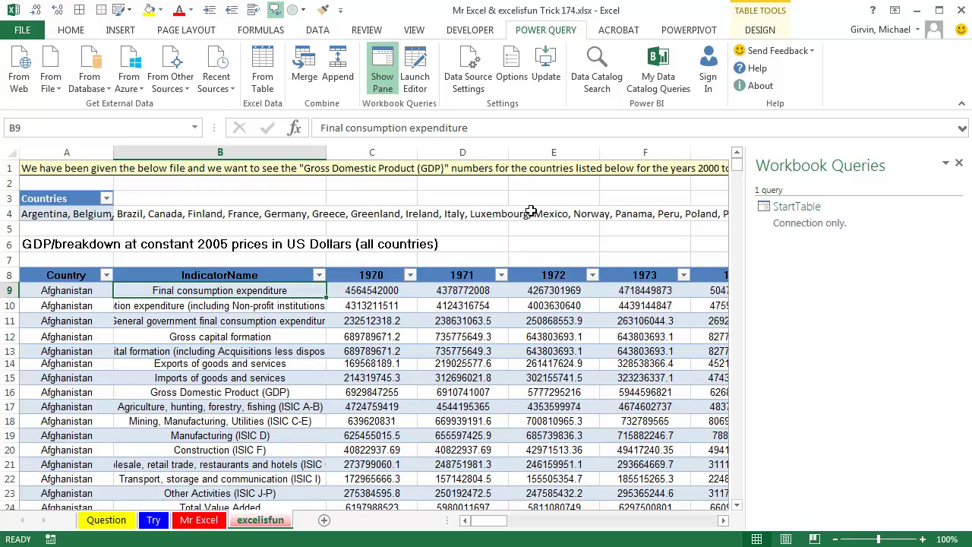
# Load the CountiesStart table into Power Query and split Countries by a custom comma delimiter.
pyautogui.click(80, 213)
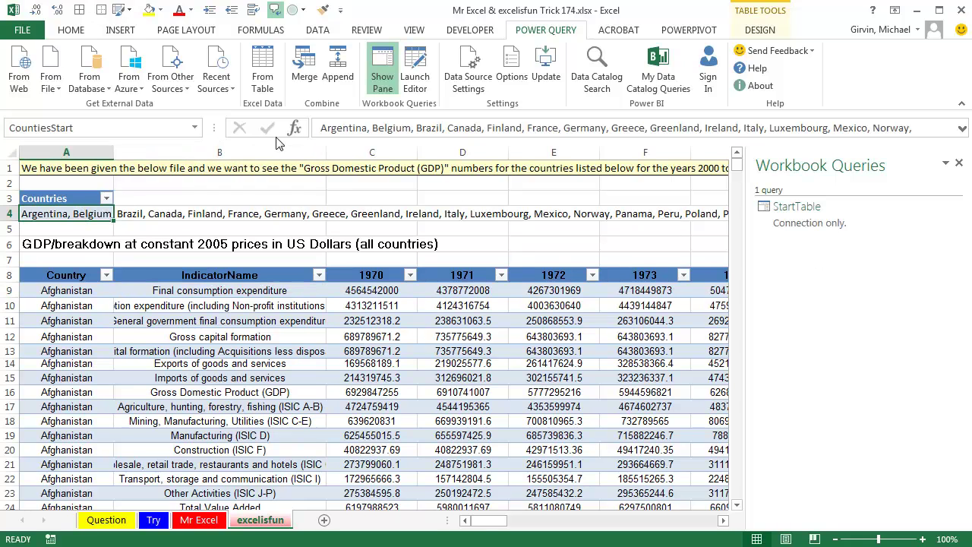
pyautogui.click(272, 76)
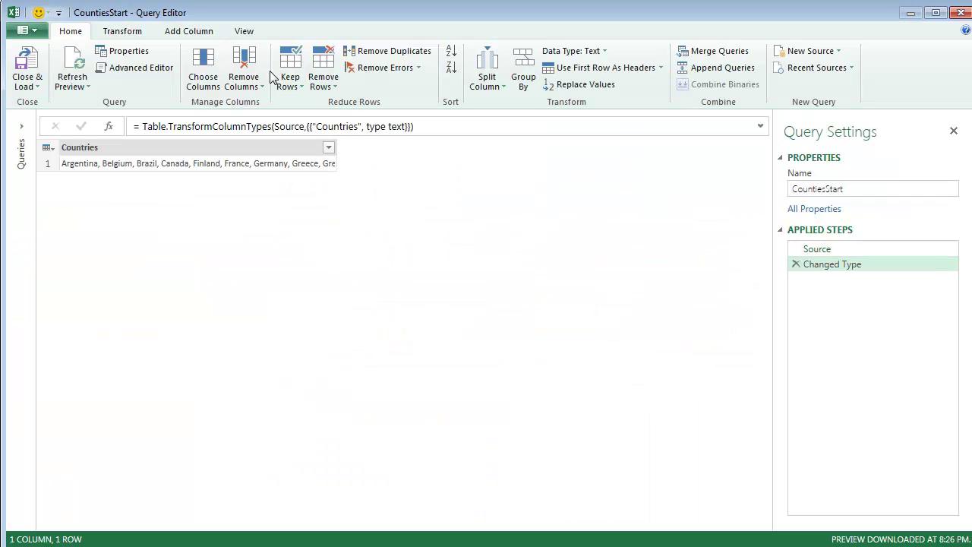
pyautogui.click(271, 156)
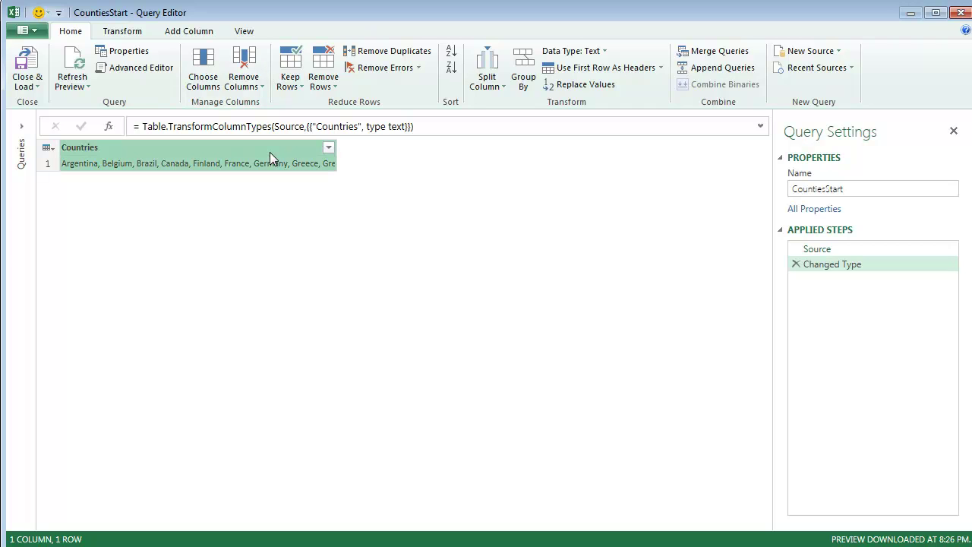
pyautogui.click(486, 69)
pyautogui.click(504, 104)
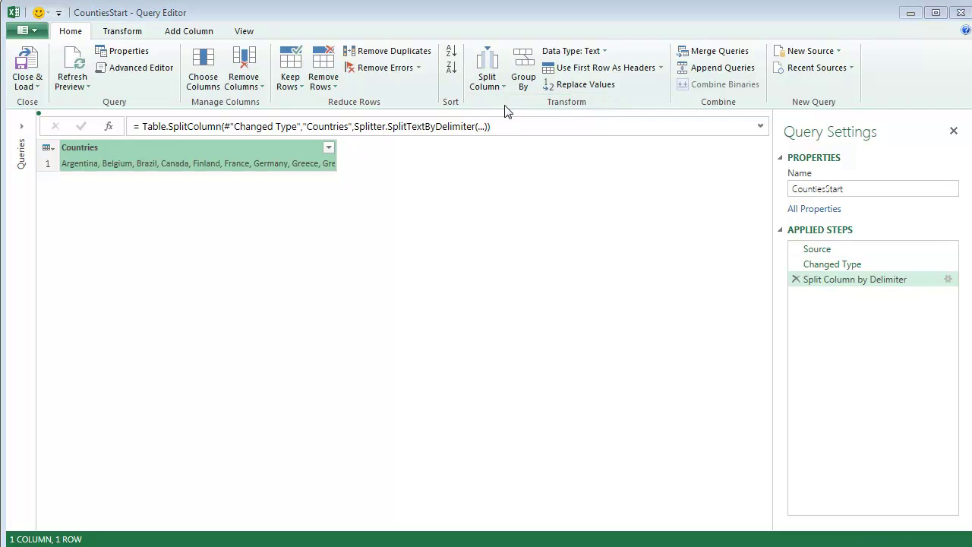
pyautogui.click(339, 255)
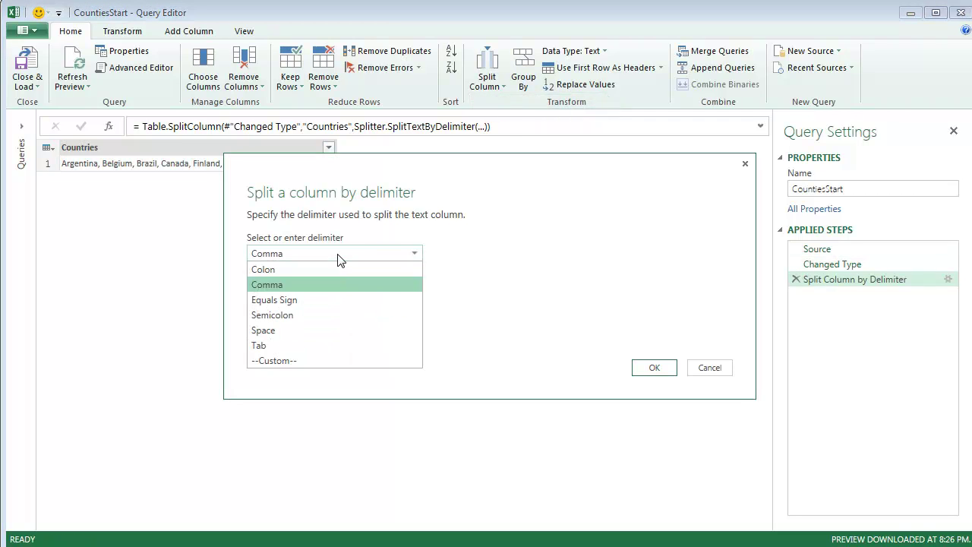
pyautogui.click(294, 362)
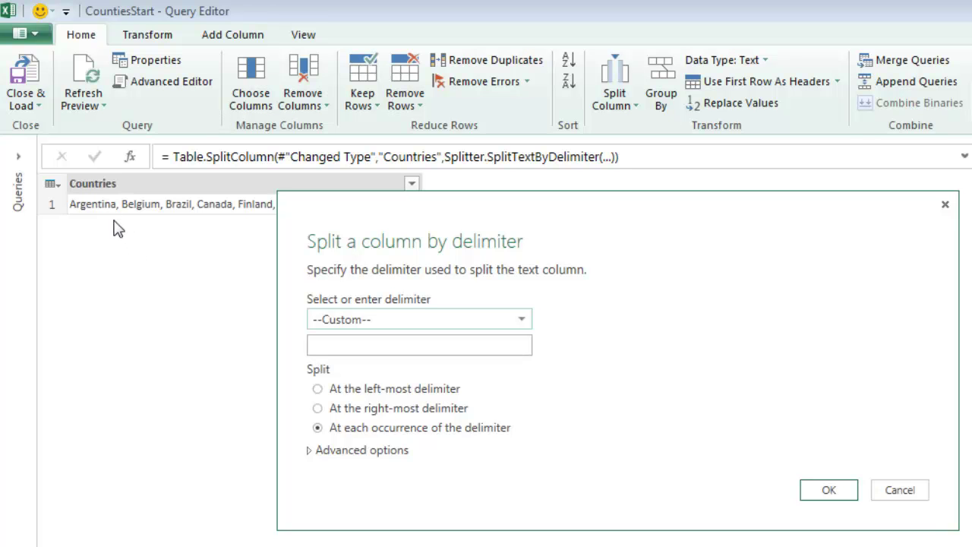
pyautogui.click(364, 350)
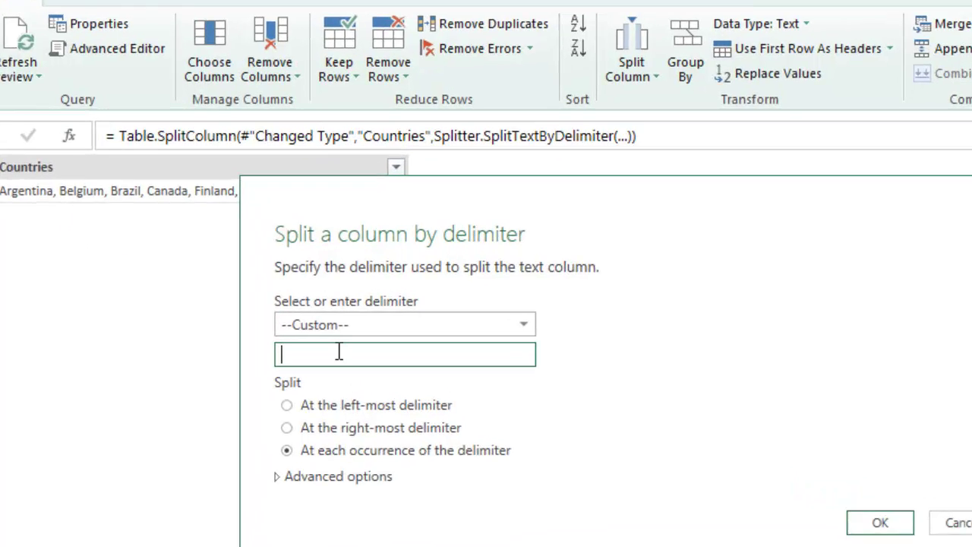
pyautogui.write(',')
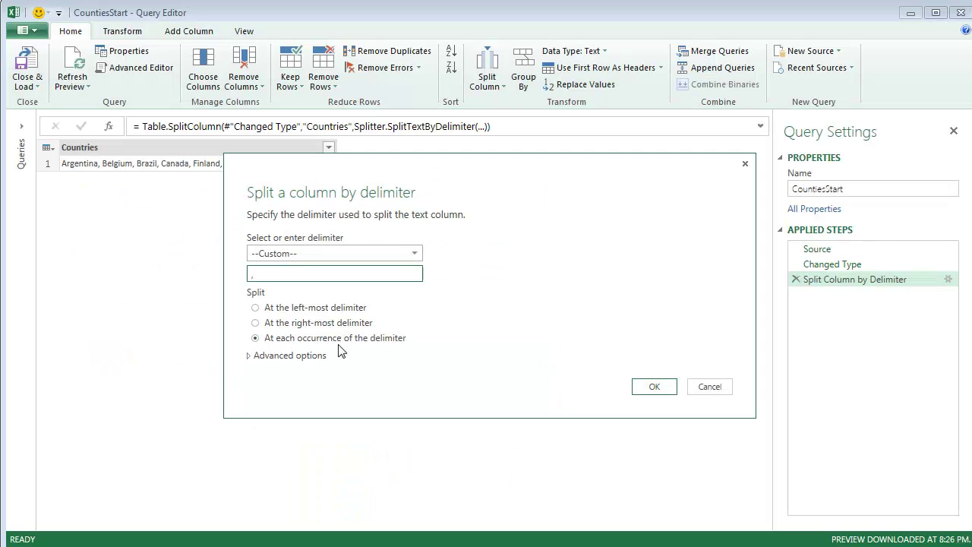
pyautogui.click(652, 387)
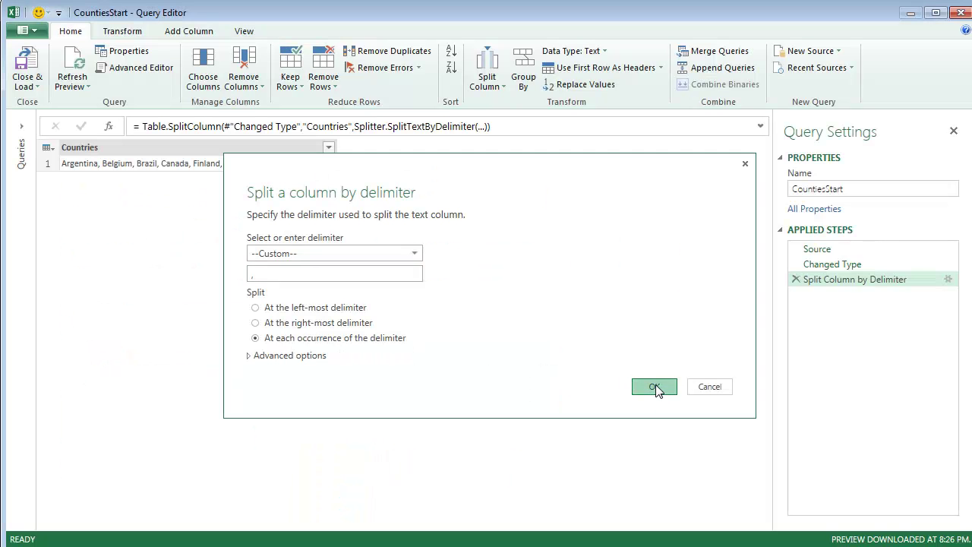
# Unpivot all 29 country columns into rows.
pyautogui.click(88, 148)
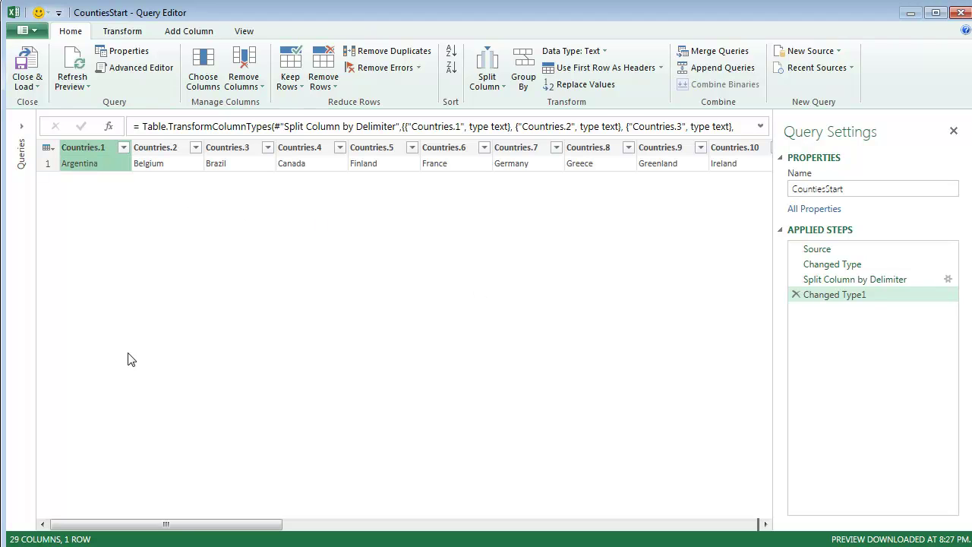
pyautogui.moveTo(179, 526); pyautogui.dragTo(667, 525)
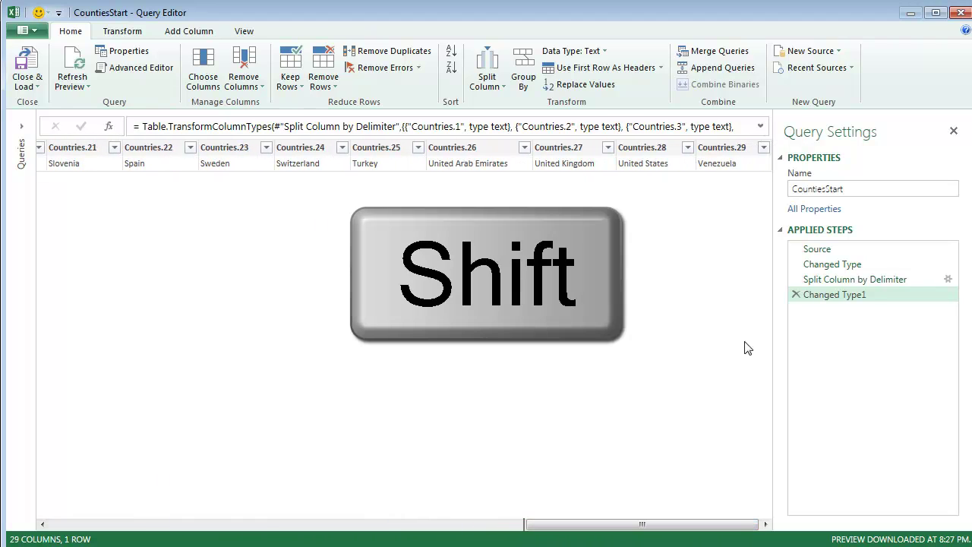
pyautogui.keyDown('shift'); pyautogui.click(713, 150); pyautogui.keyUp('shift')
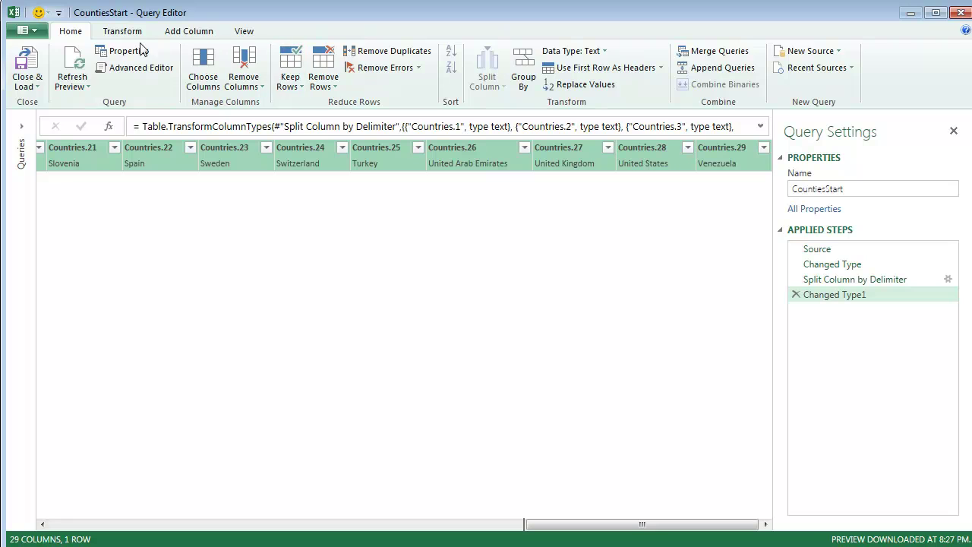
pyautogui.click(122, 31)
pyautogui.click(340, 85)
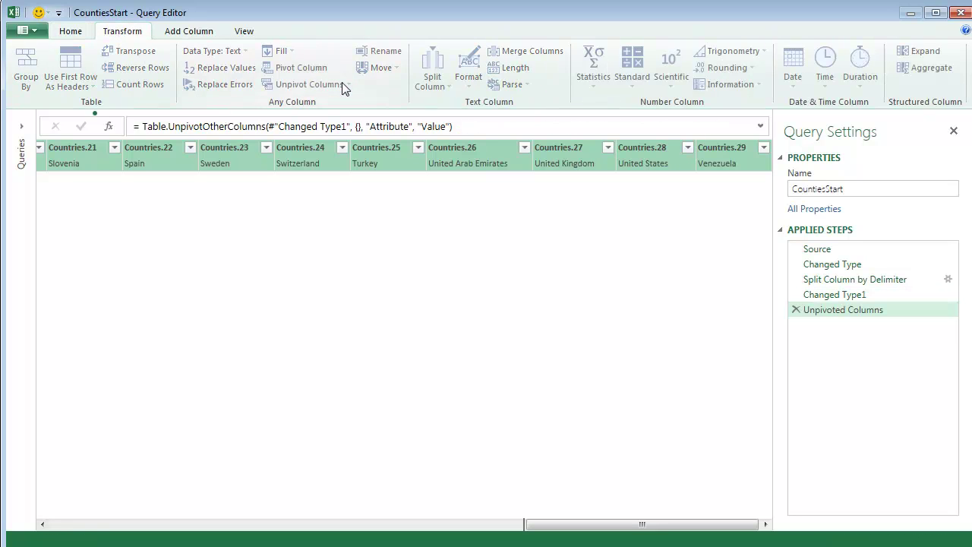
# Remove the Attribute column and rename the Value column to Country.
pyautogui.rightClick(91, 145)
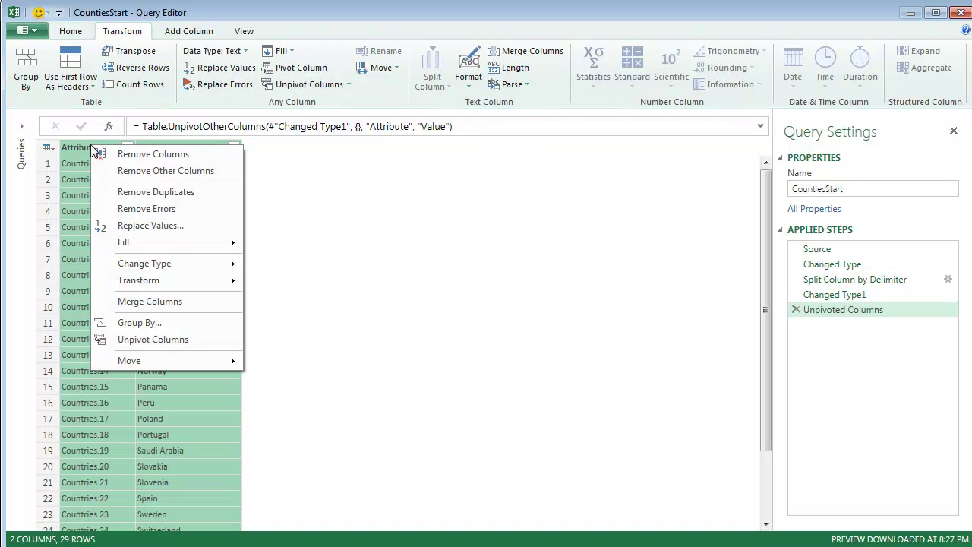
pyautogui.click(75, 149)
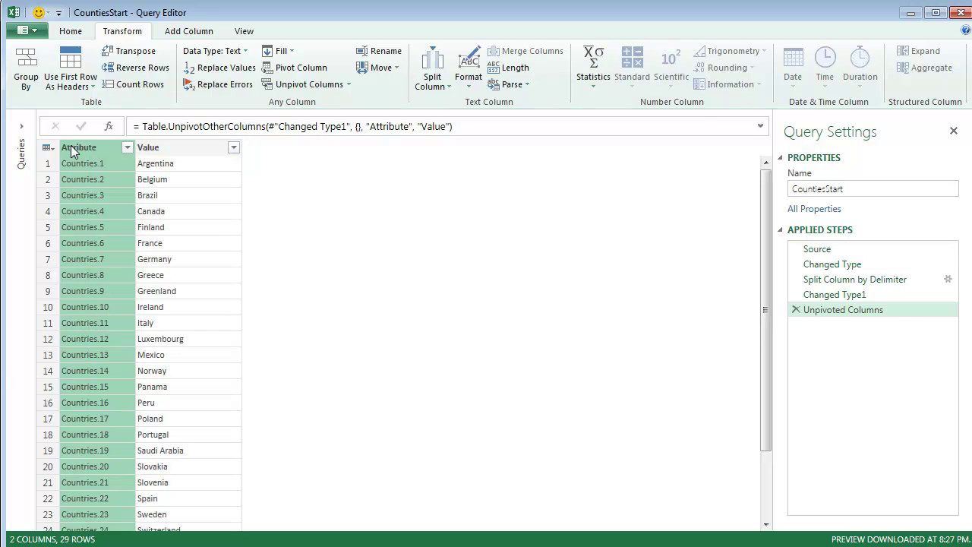
pyautogui.rightClick(88, 154)
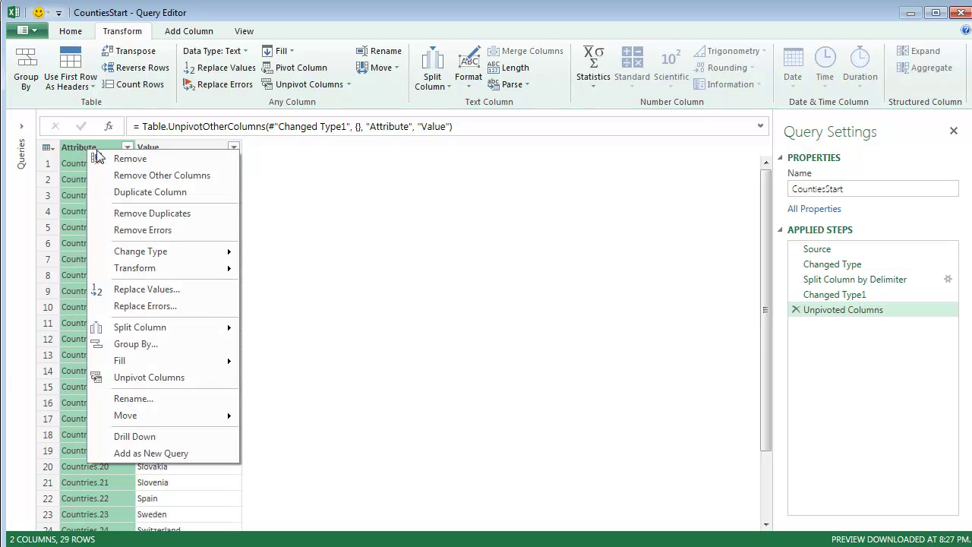
pyautogui.click(136, 158)
pyautogui.doubleClick(136, 149)
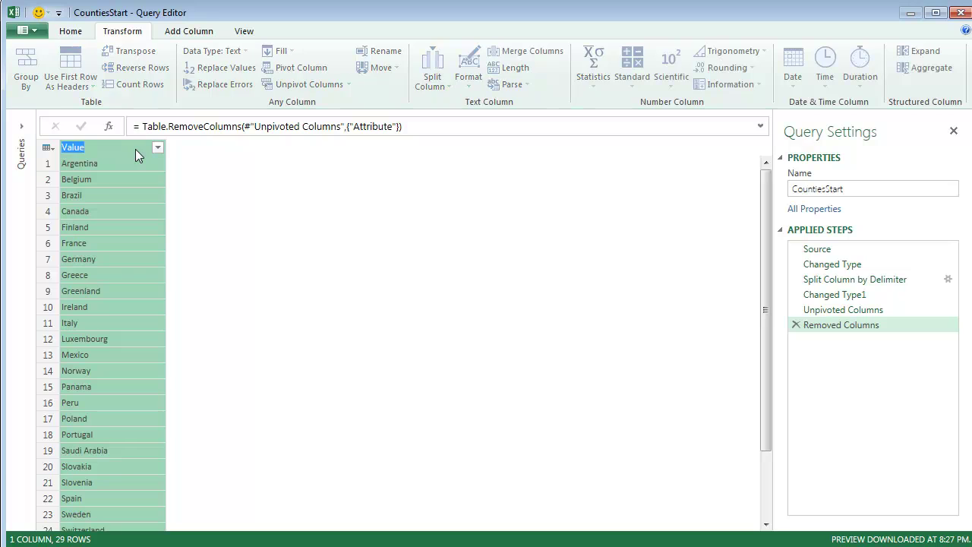
pyautogui.write('Country')
pyautogui.press('Return')
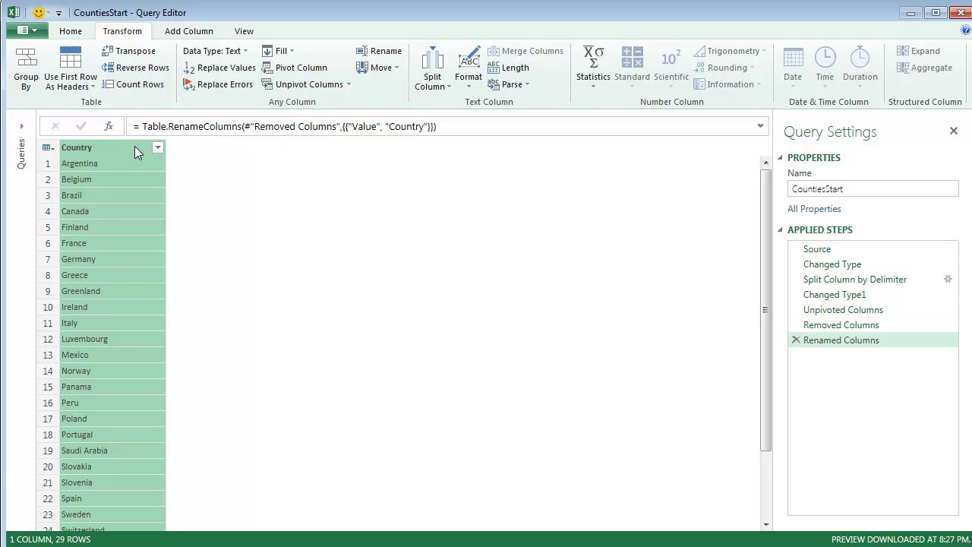
pyautogui.click(70, 30)
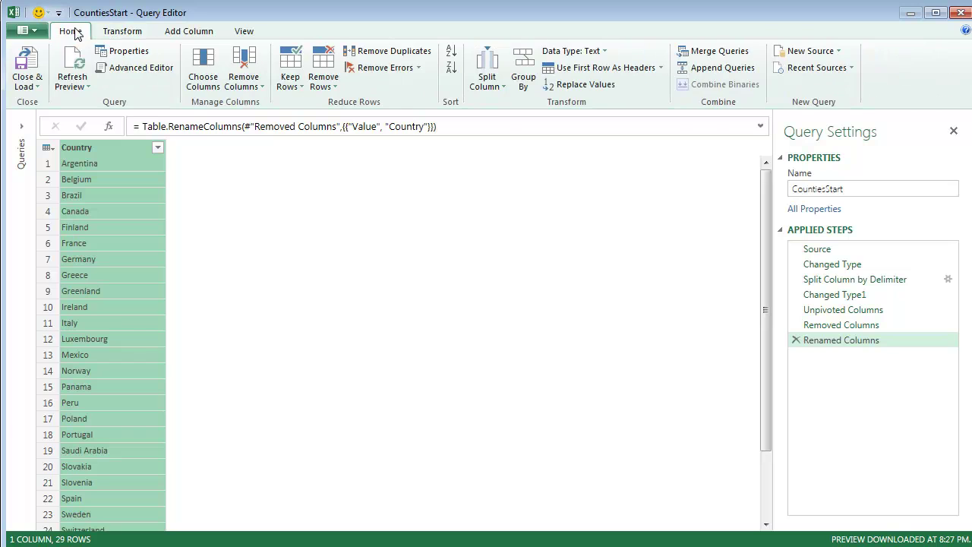
# Load CountiesStart with Close & Load To… as an Only Create Connection query.
pyautogui.click(31, 91)
pyautogui.click(54, 122)
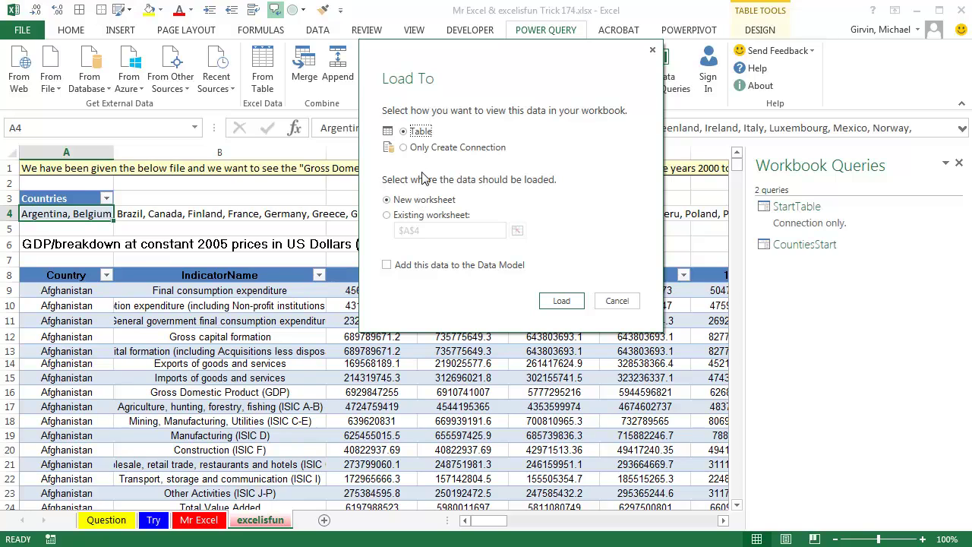
pyautogui.click(405, 147)
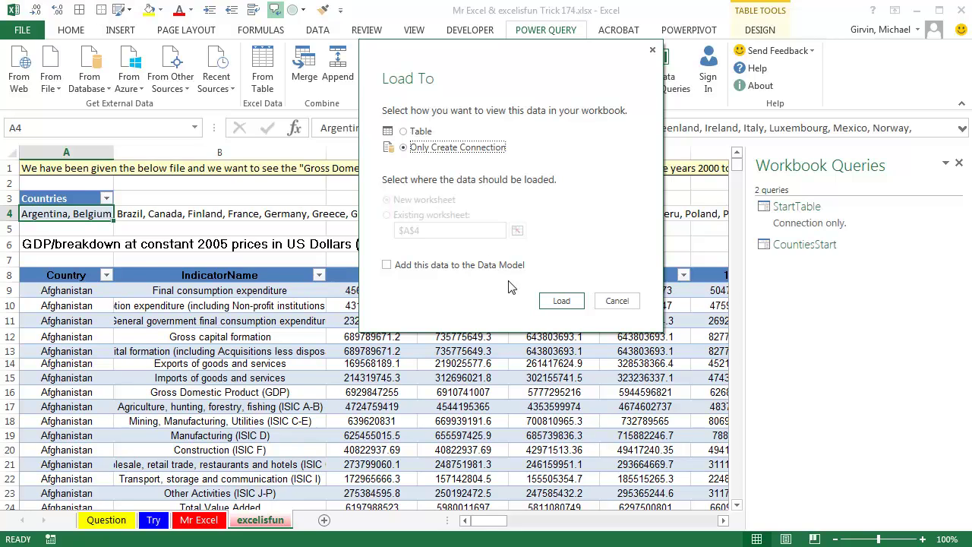
pyautogui.click(561, 303)
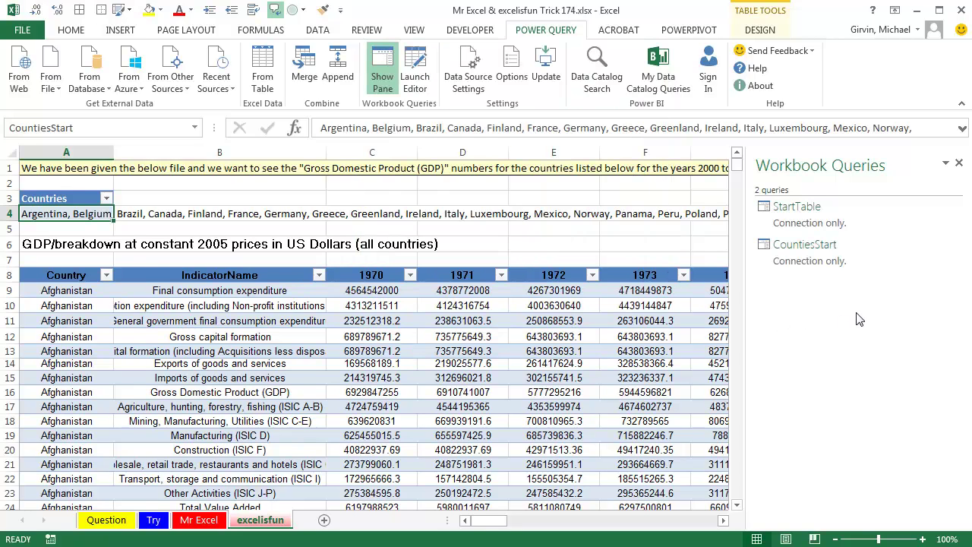
pyautogui.click(308, 72)
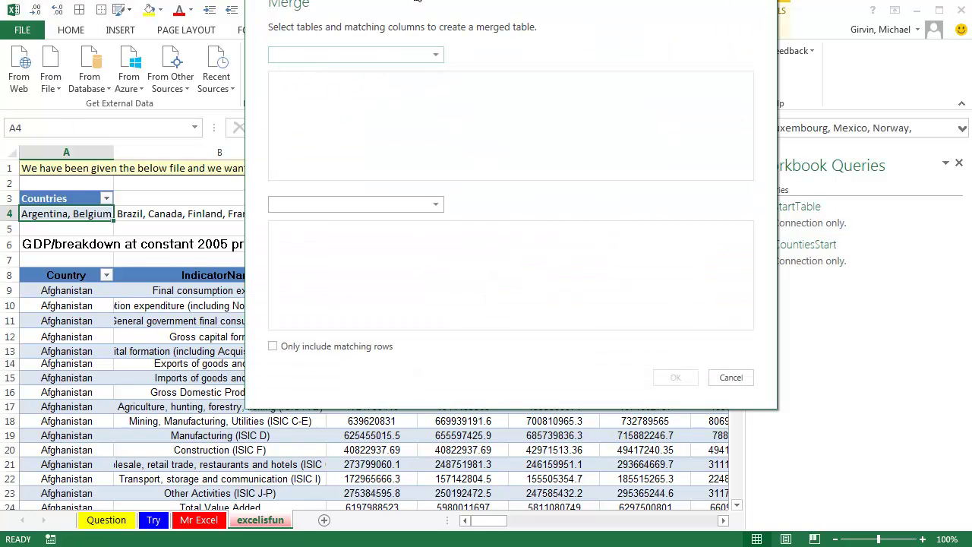
# Merge StartTable and CountiesStart on their Country columns, including only matching rows.
pyautogui.click(346, 139)
pyautogui.click(220, 152)
pyautogui.click(344, 289)
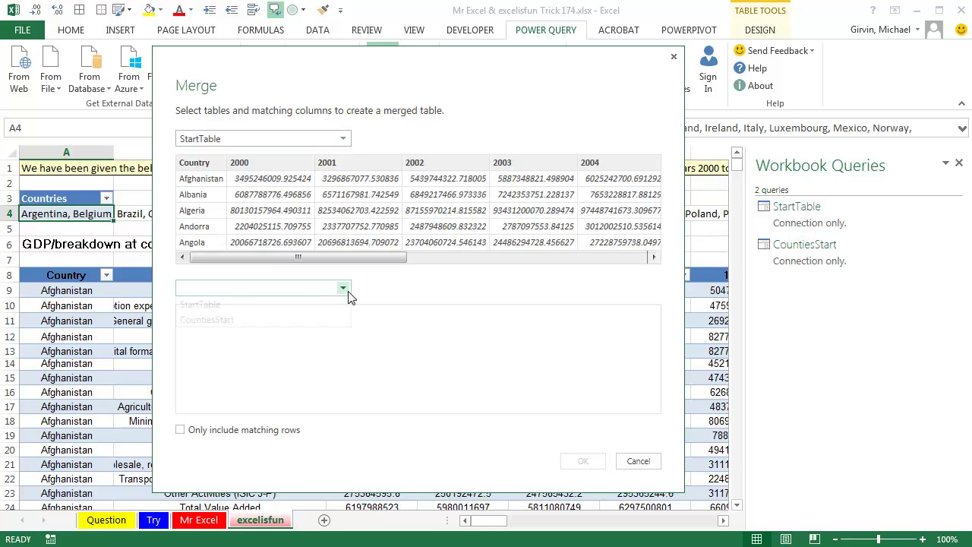
pyautogui.click(232, 320)
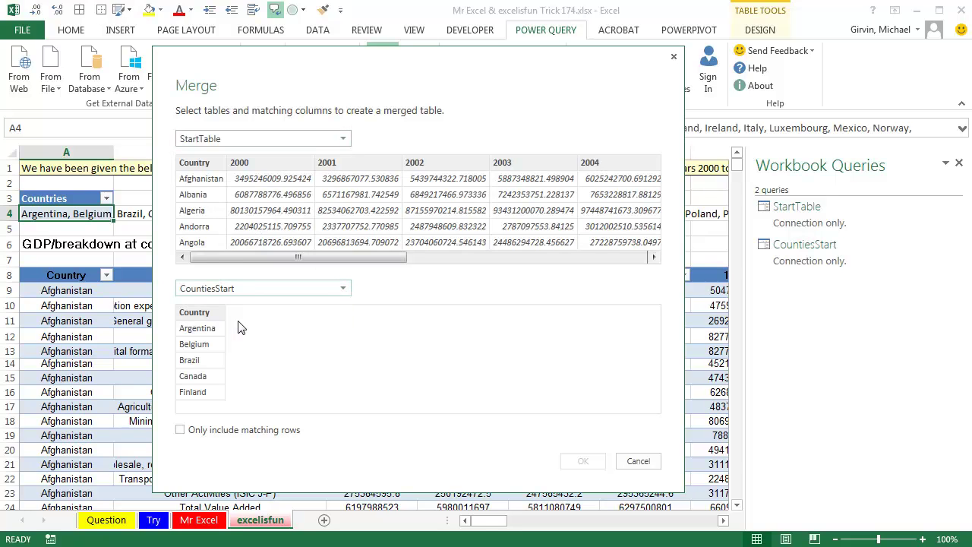
pyautogui.click(211, 313)
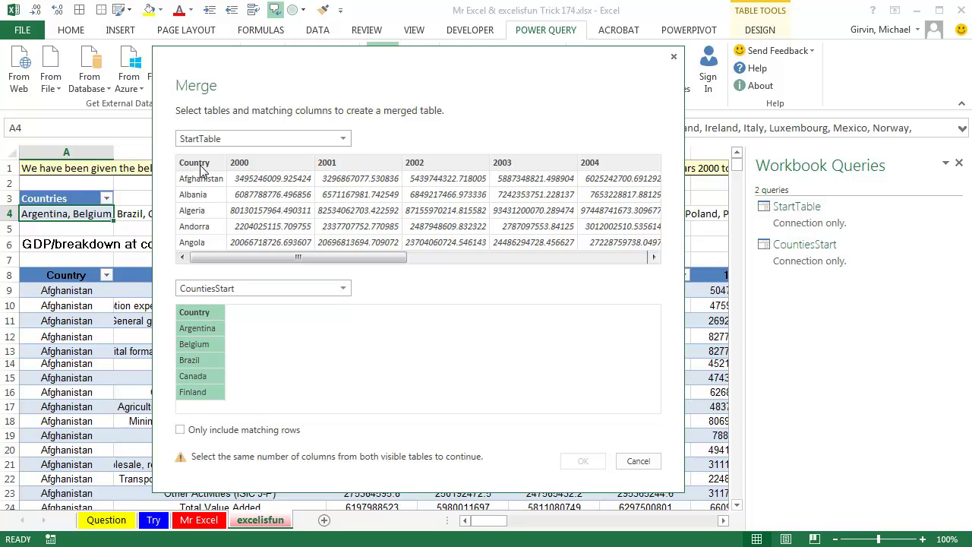
pyautogui.click(201, 167)
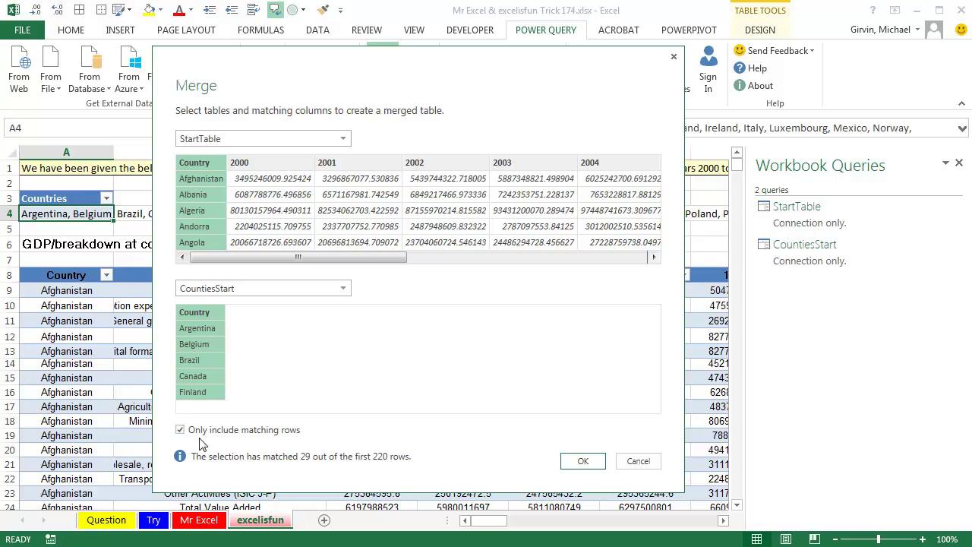
pyautogui.click(591, 464)
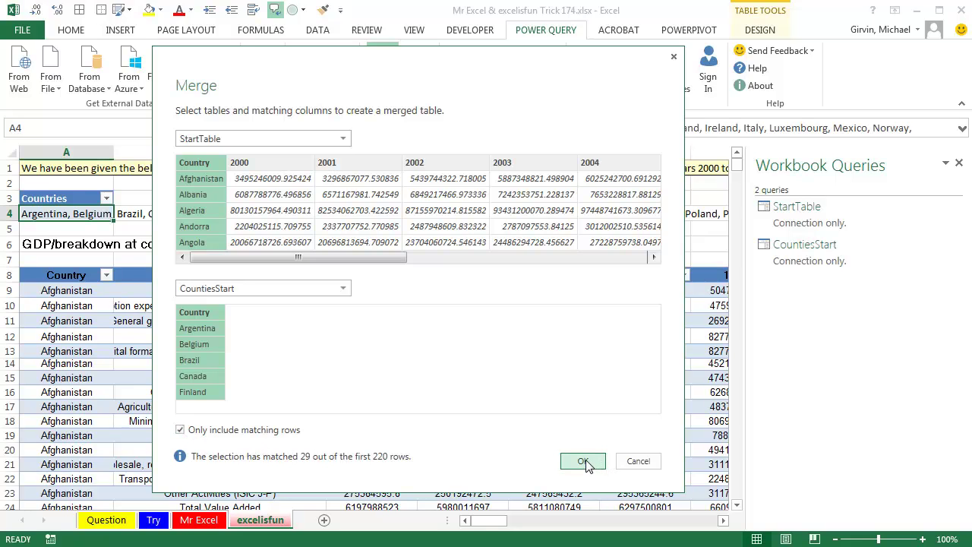
pyautogui.click(586, 464)
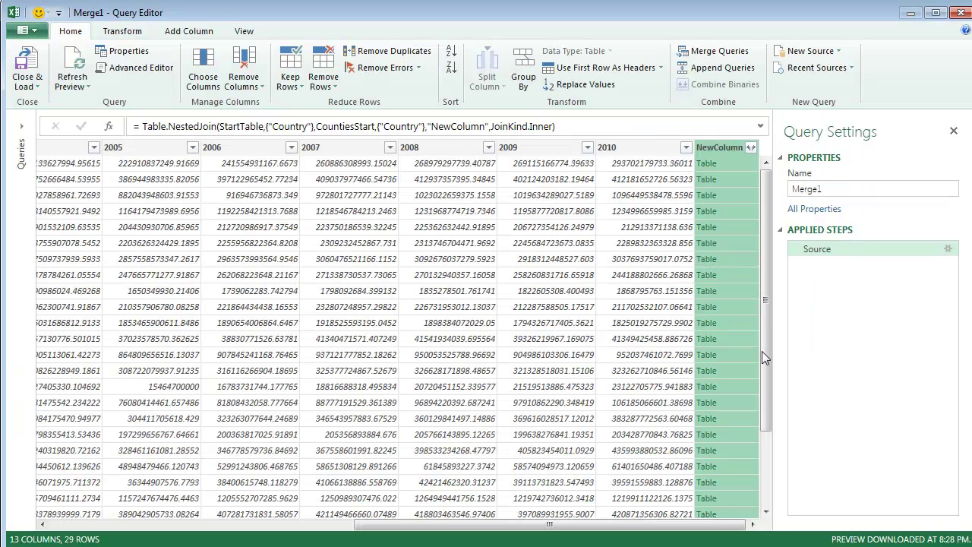
# Remove the NewColumn of nested tables from the merged query.
pyautogui.moveTo(702, 526); pyautogui.dragTo(394, 527)
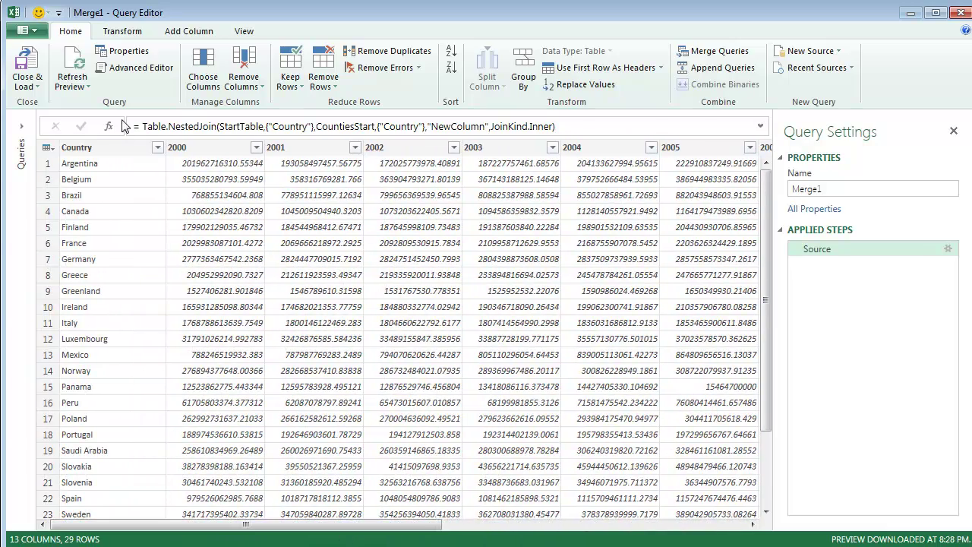
pyautogui.scroll(-2, 152, 392)
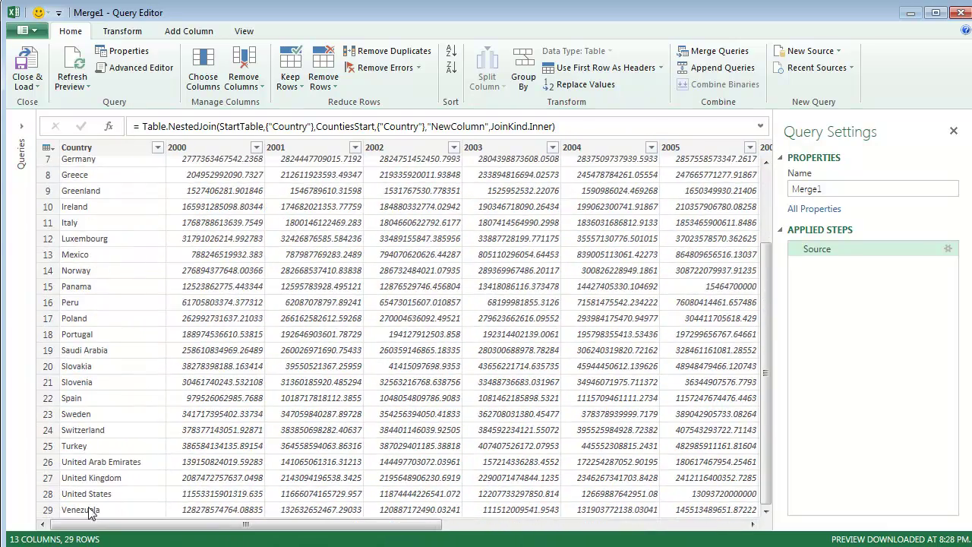
pyautogui.scroll(2, 176, 519)
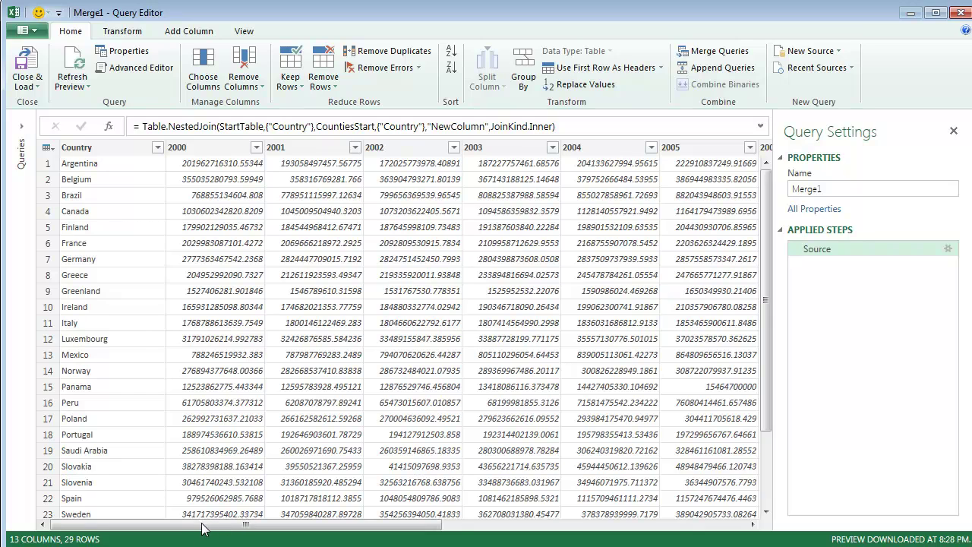
pyautogui.moveTo(202, 527); pyautogui.dragTo(512, 527)
pyautogui.rightClick(716, 146)
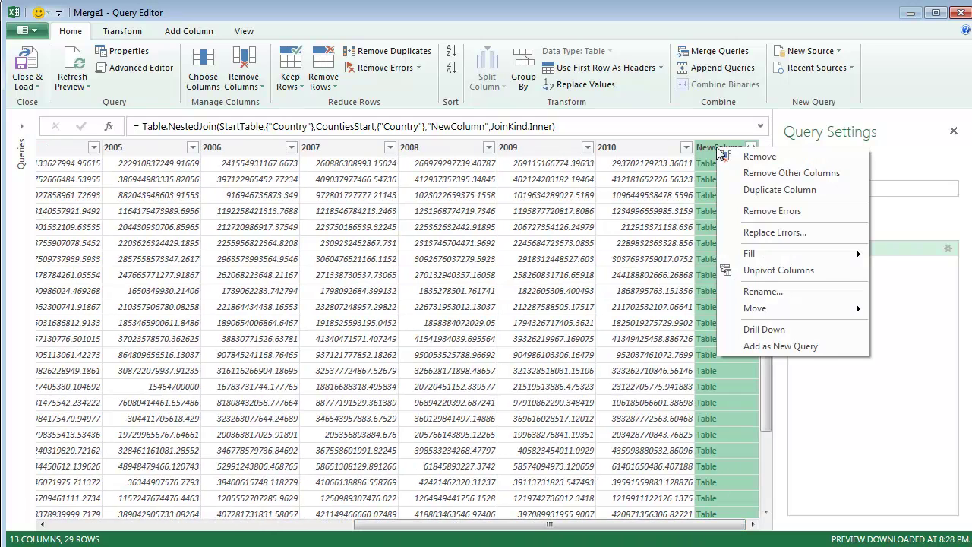
pyautogui.click(742, 157)
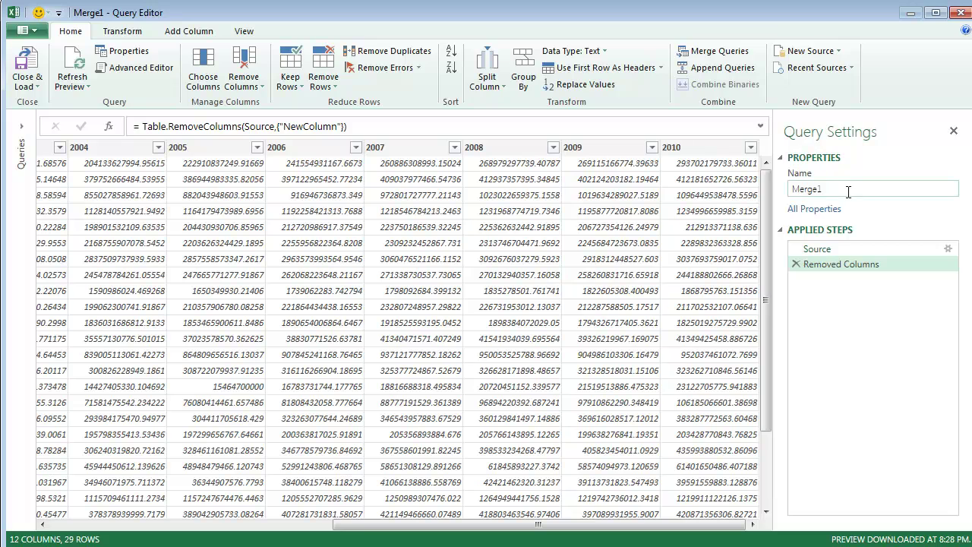
# Rename the merged query to GDP-Output.
pyautogui.doubleClick(849, 190)
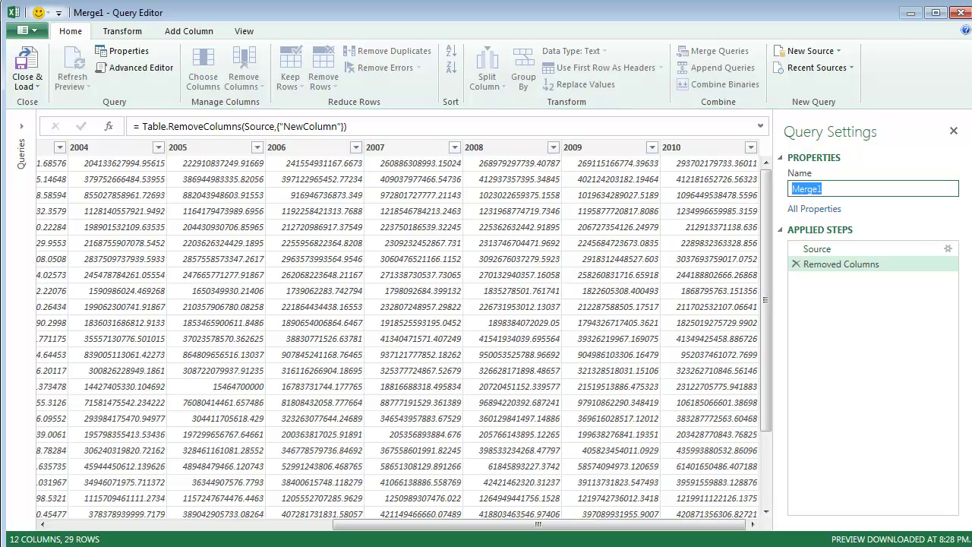
pyautogui.write('GDP-Output')
pyautogui.press('Return')
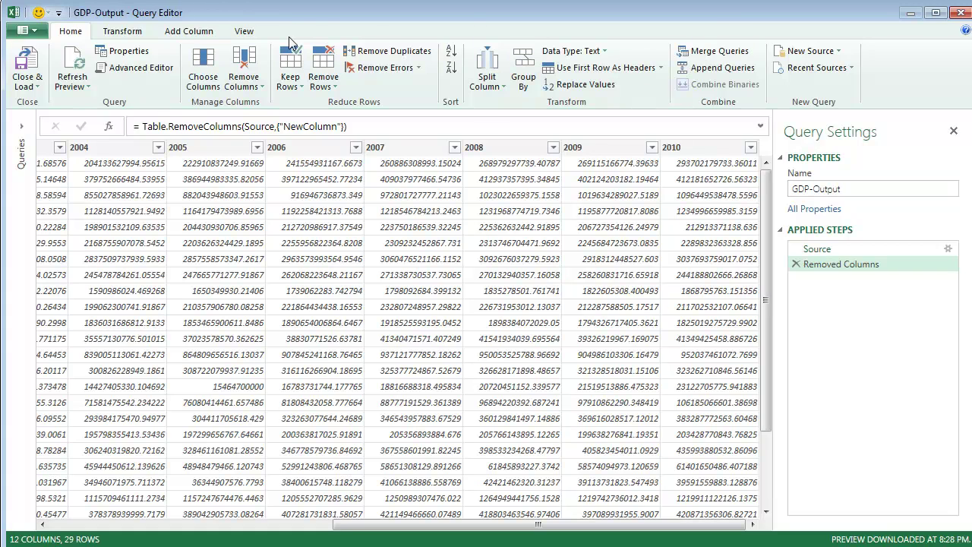
pyautogui.click(31, 73)
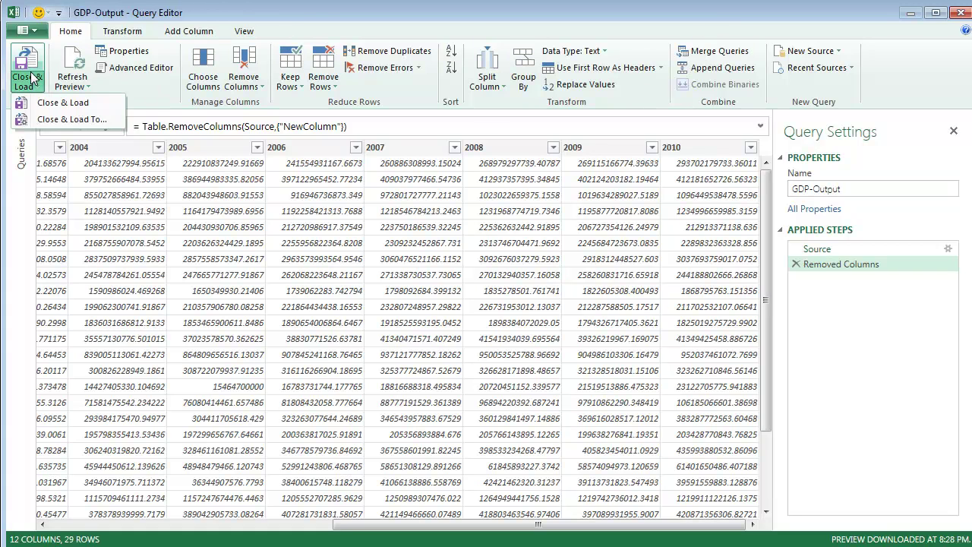
# Load GDP-Output to a new worksheet and name the sheet GDP.
pyautogui.click(57, 104)
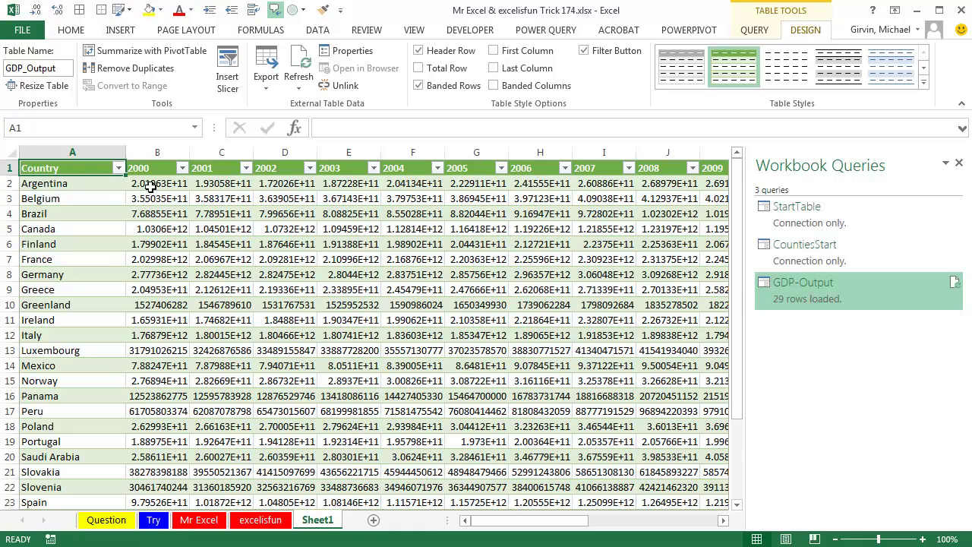
pyautogui.click(319, 524)
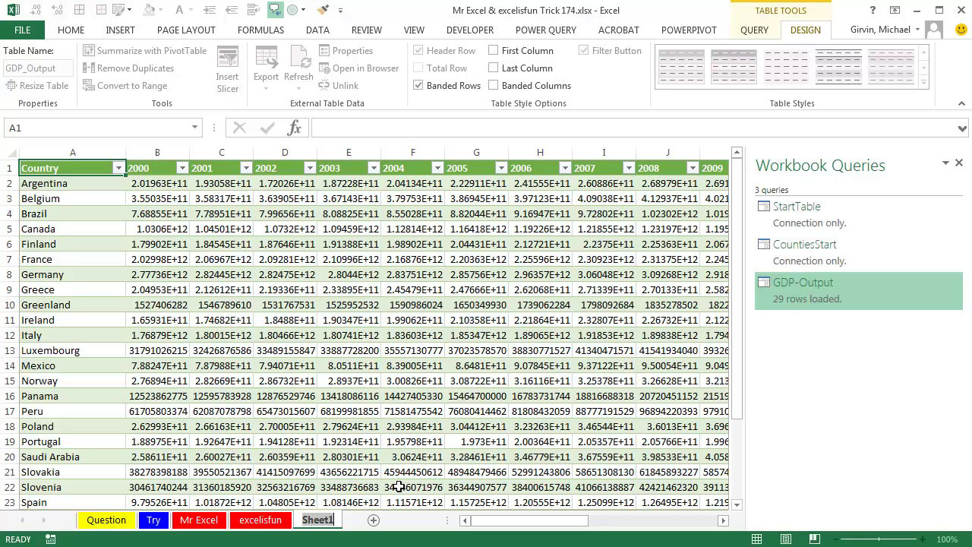
pyautogui.write('GDP')
pyautogui.press('Return')
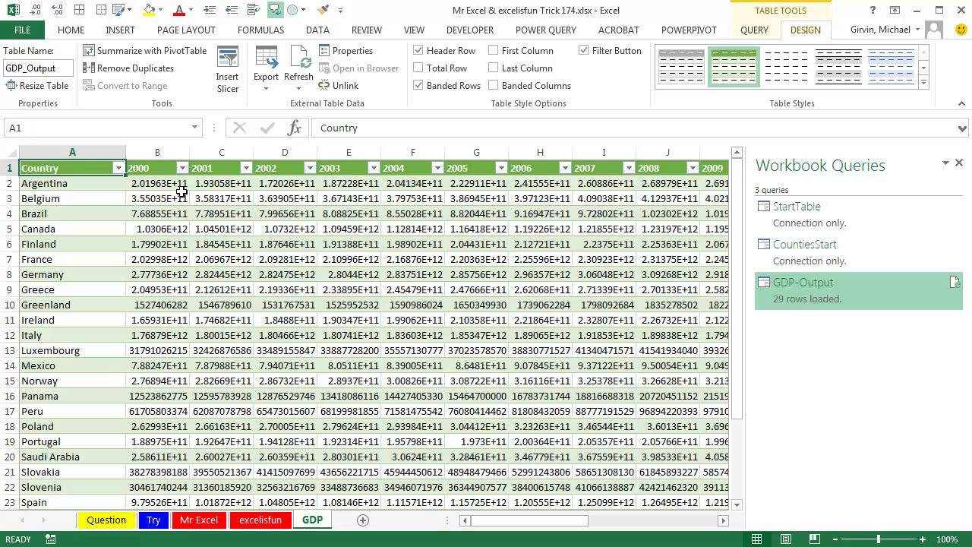
# Select the block of GDP values starting at B2.
pyautogui.moveTo(150, 188); pyautogui.dragTo(630, 474)
pyautogui.moveTo(559, 521); pyautogui.dragTo(532, 520)
pyautogui.scroll(3, 374, 370)
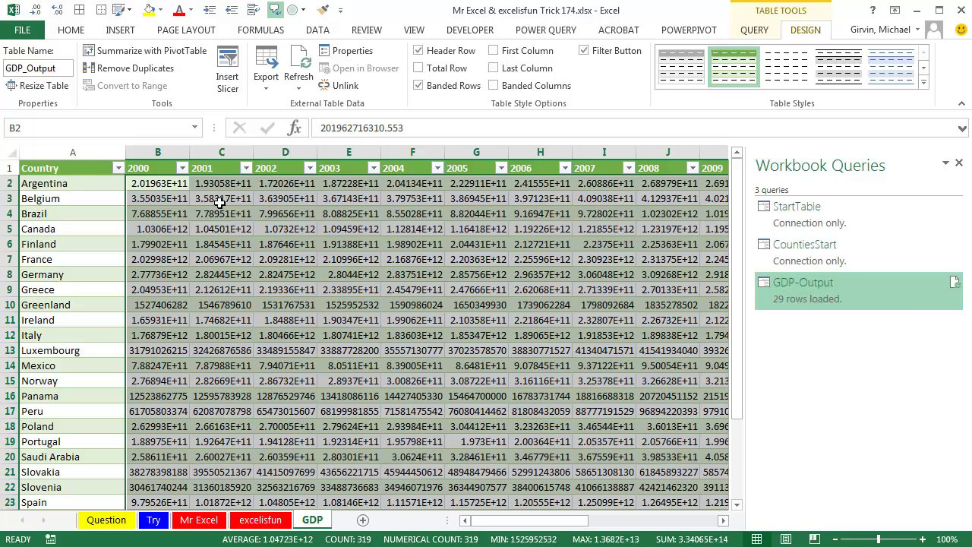
pyautogui.hotkey('ctrl', '1')
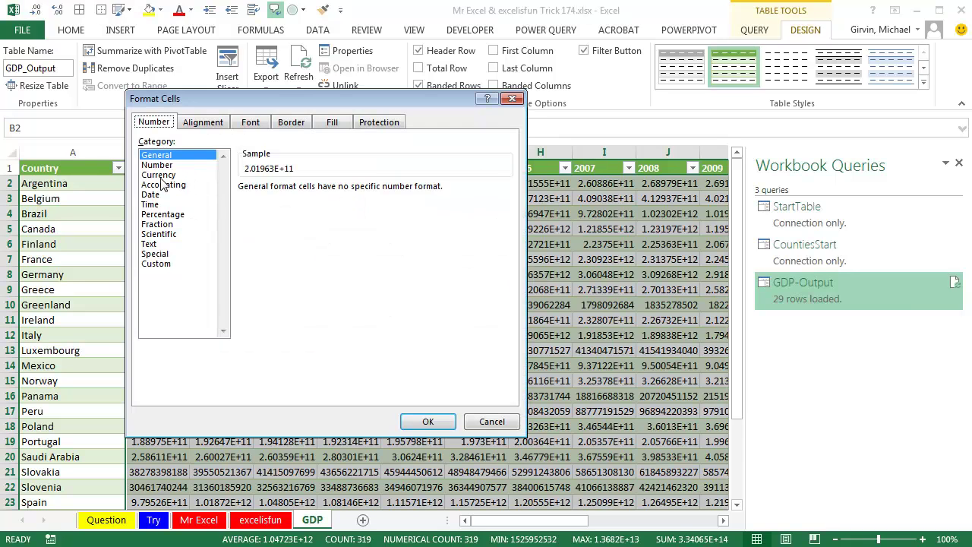
pyautogui.press('Escape')
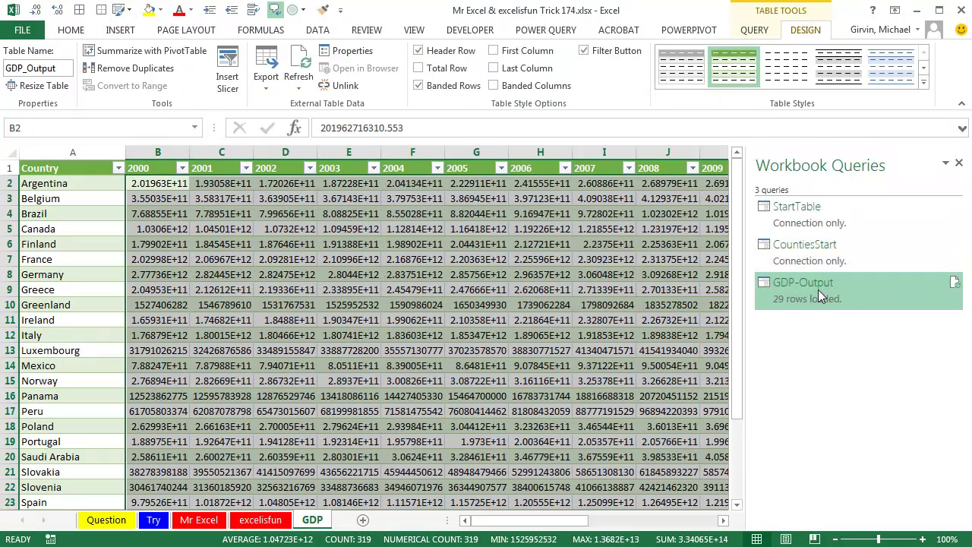
pyautogui.rightClick(818, 289)
pyautogui.click(845, 302)
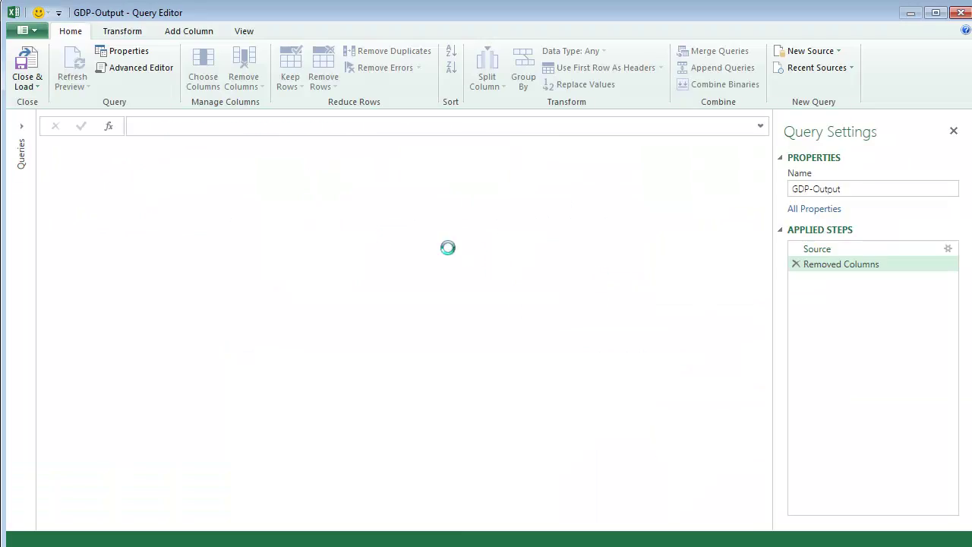
pyautogui.click(211, 149)
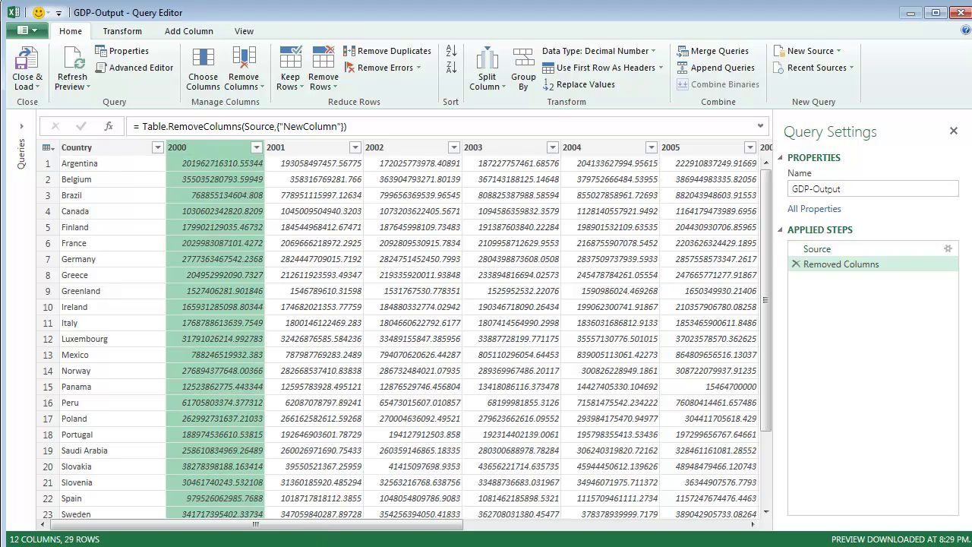
pyautogui.moveTo(308, 530); pyautogui.dragTo(590, 531)
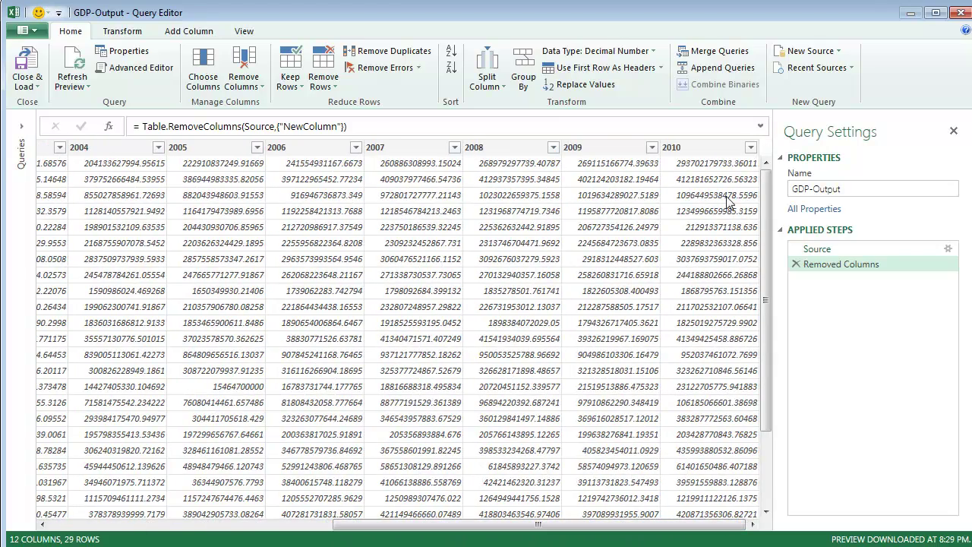
pyautogui.keyDown('shift'); pyautogui.click(707, 151); pyautogui.keyUp('shift')
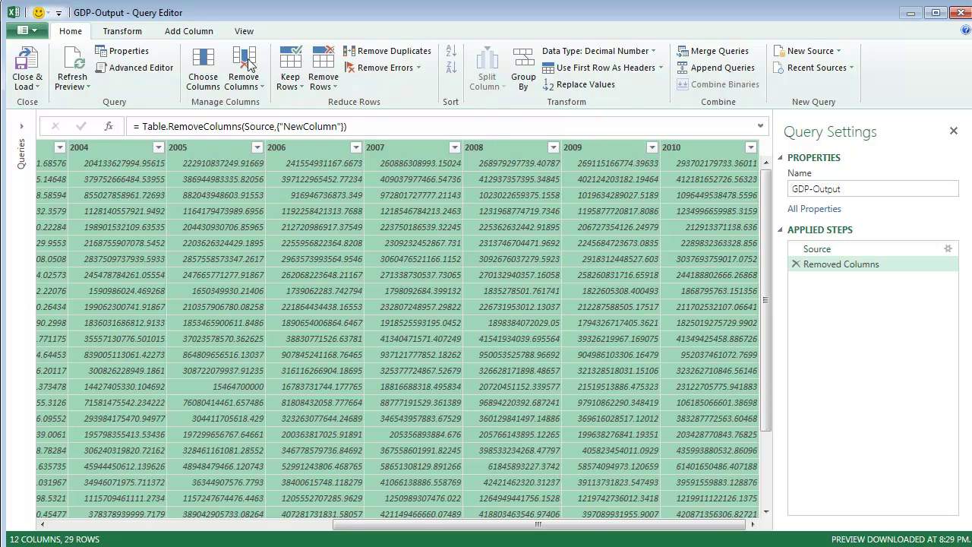
pyautogui.click(123, 31)
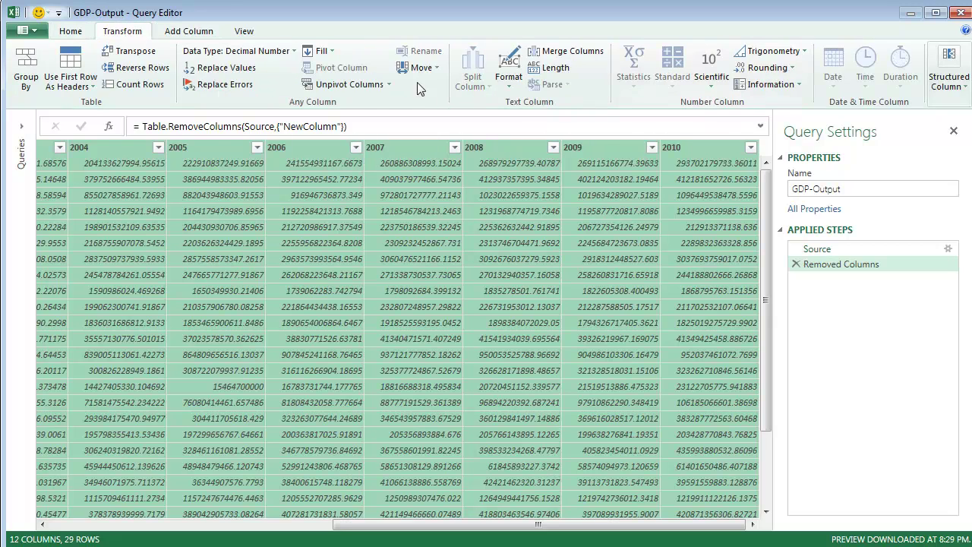
pyautogui.click(267, 58)
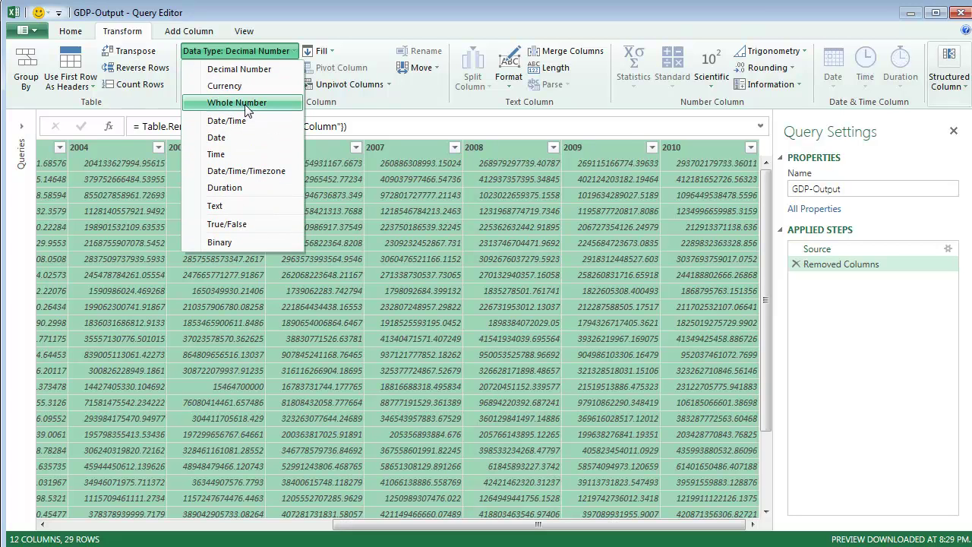
pyautogui.press('Escape')
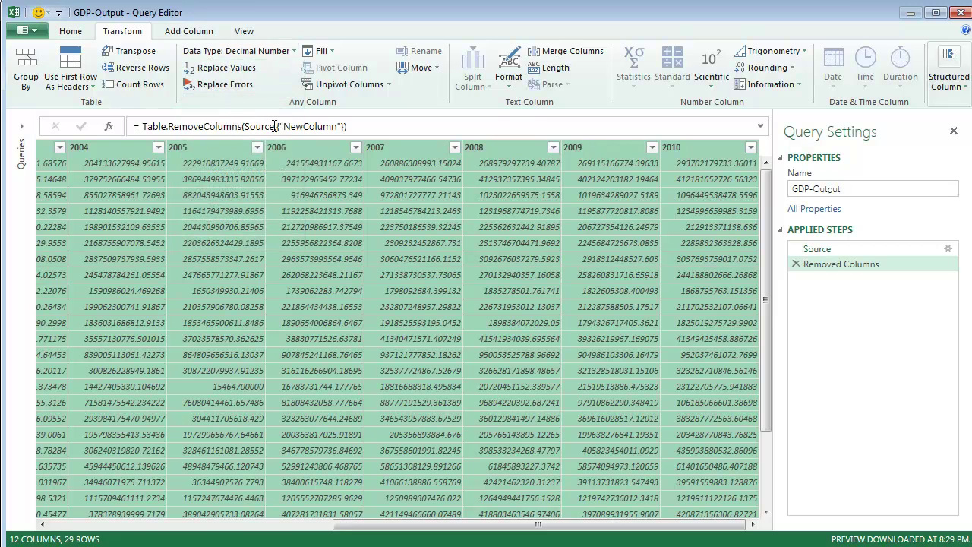
pyautogui.click(953, 131)
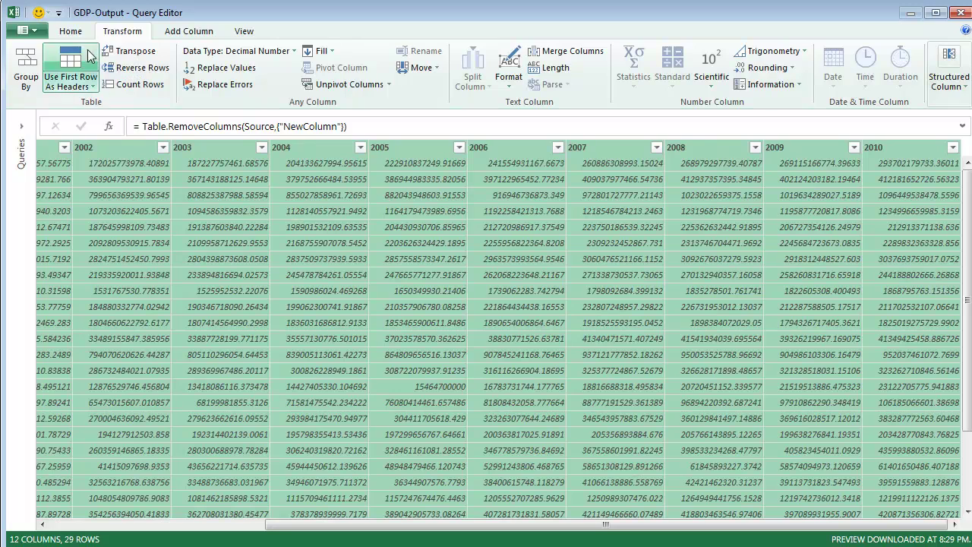
pyautogui.click(72, 31)
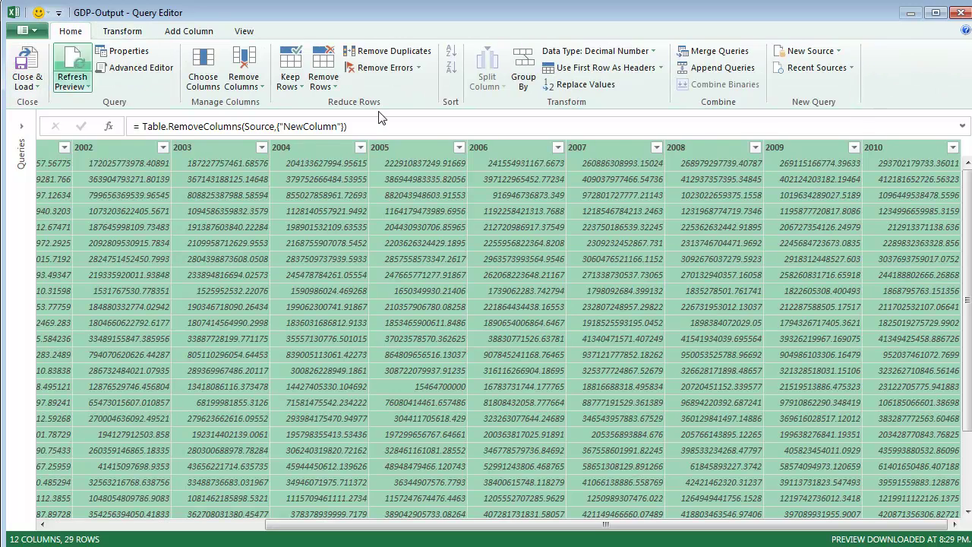
pyautogui.click(961, 13)
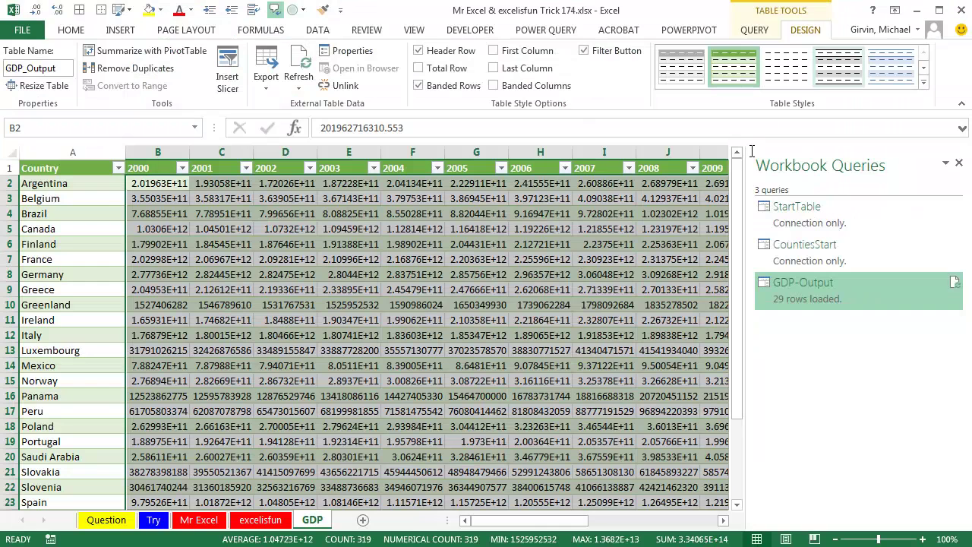
# Apply the custom #,###,, number format so values show in millions, like 201,963.
pyautogui.hotkey('ctrl', '1')
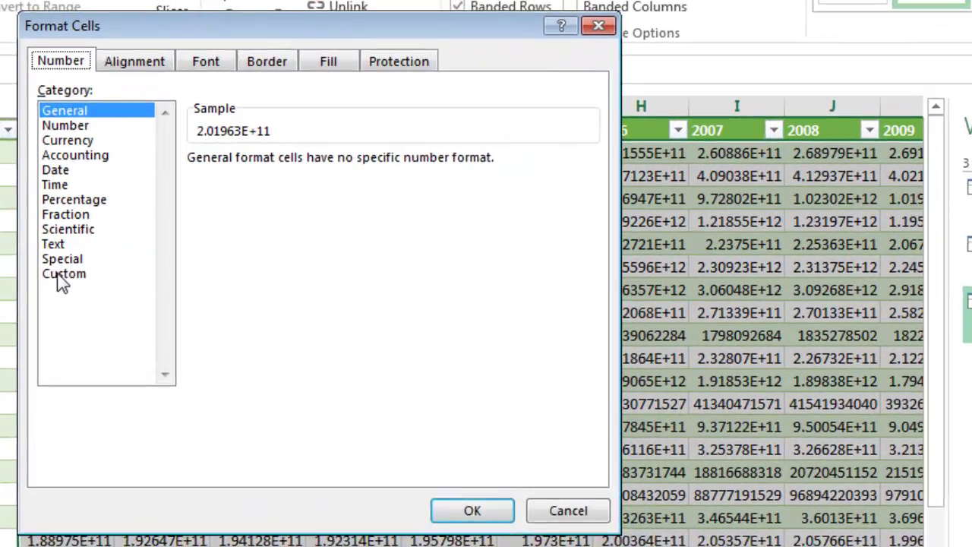
pyautogui.click(61, 275)
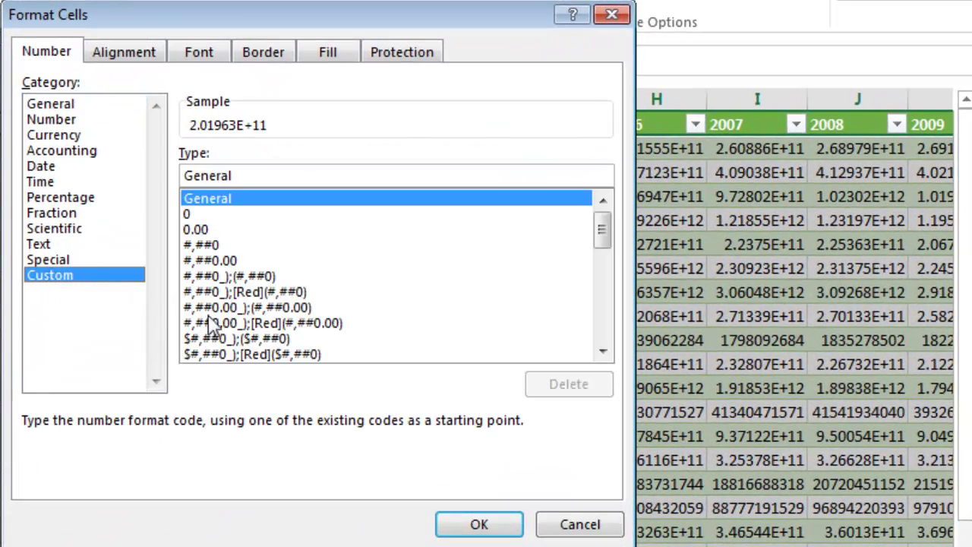
pyautogui.moveTo(257, 177); pyautogui.dragTo(164, 178)
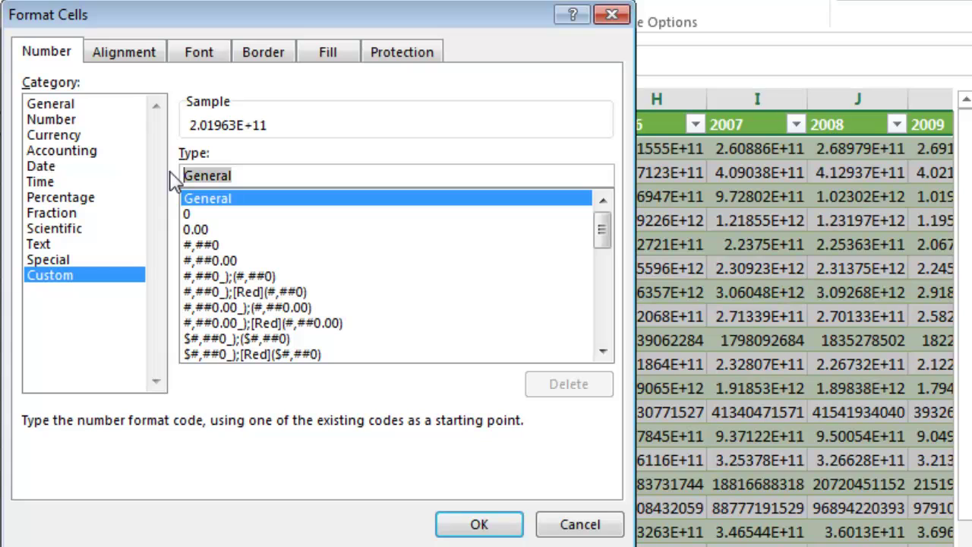
pyautogui.write('#,###,,')
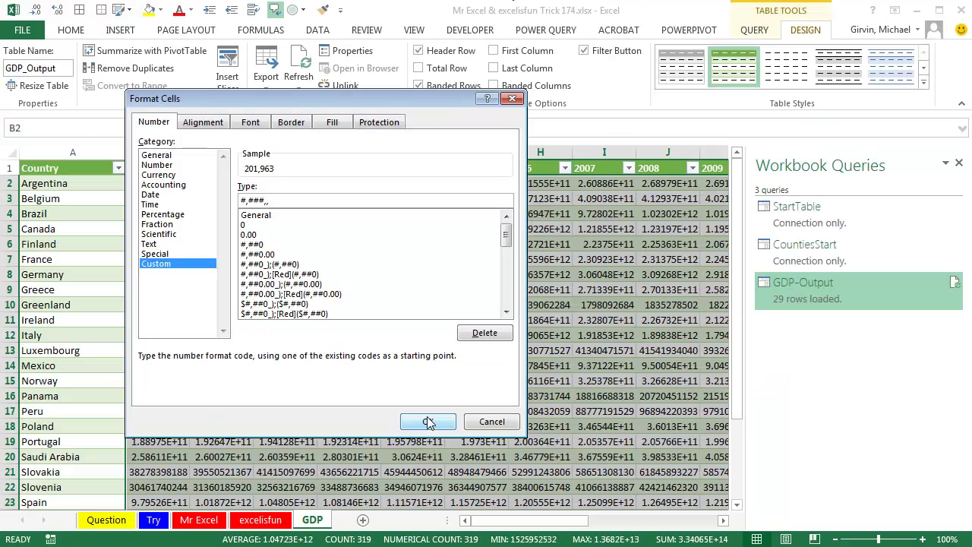
pyautogui.click(479, 524)
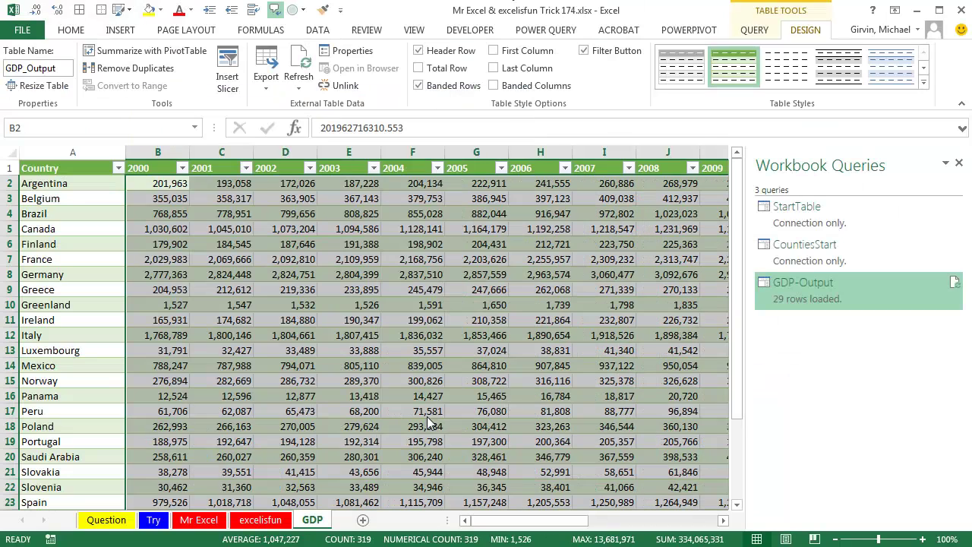
pyautogui.moveTo(13, 168); pyautogui.dragTo(16, 183)
# Insert two rows above the table and fill B1:L1 with =B3&" ($M)".
pyautogui.rightClick(16, 183)
pyautogui.click(46, 286)
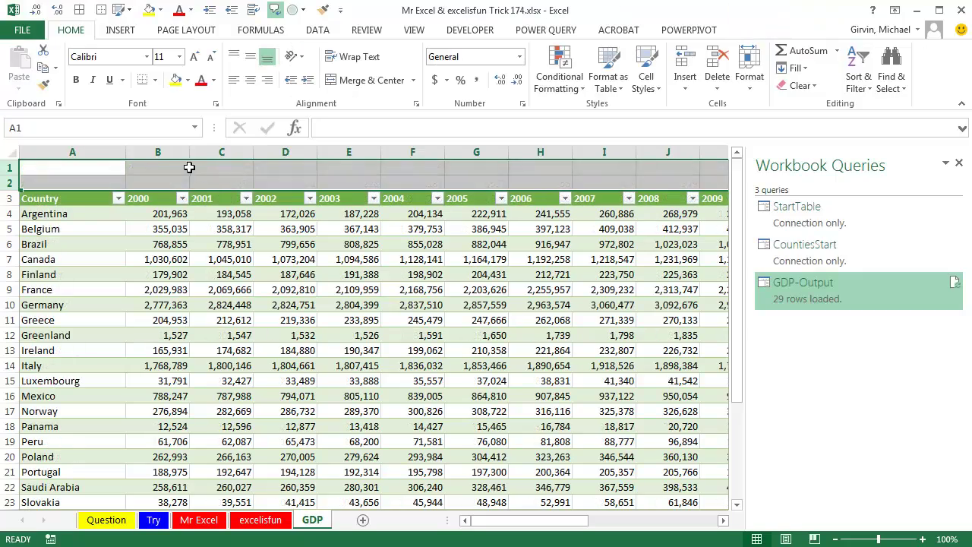
pyautogui.moveTo(169, 168); pyautogui.dragTo(585, 167)
pyautogui.write('=')
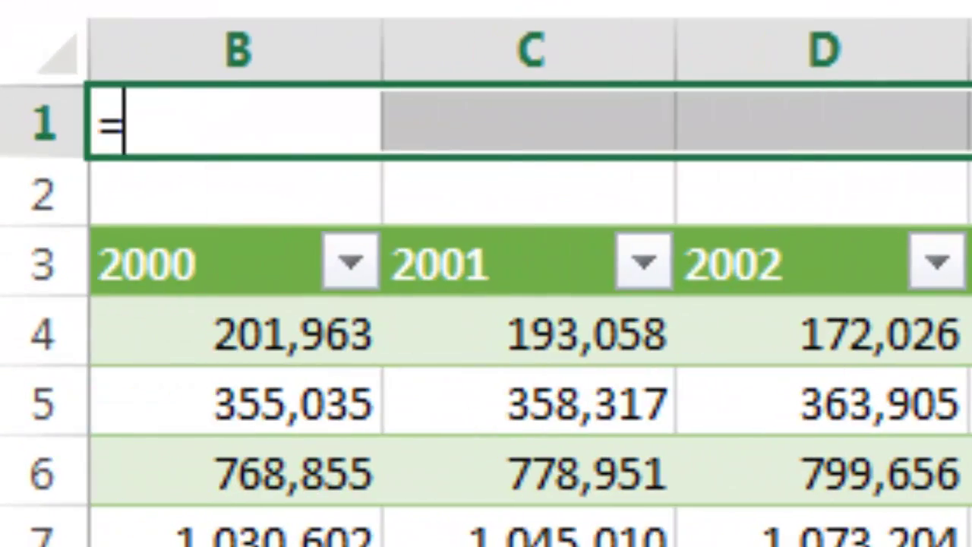
pyautogui.click(228, 262)
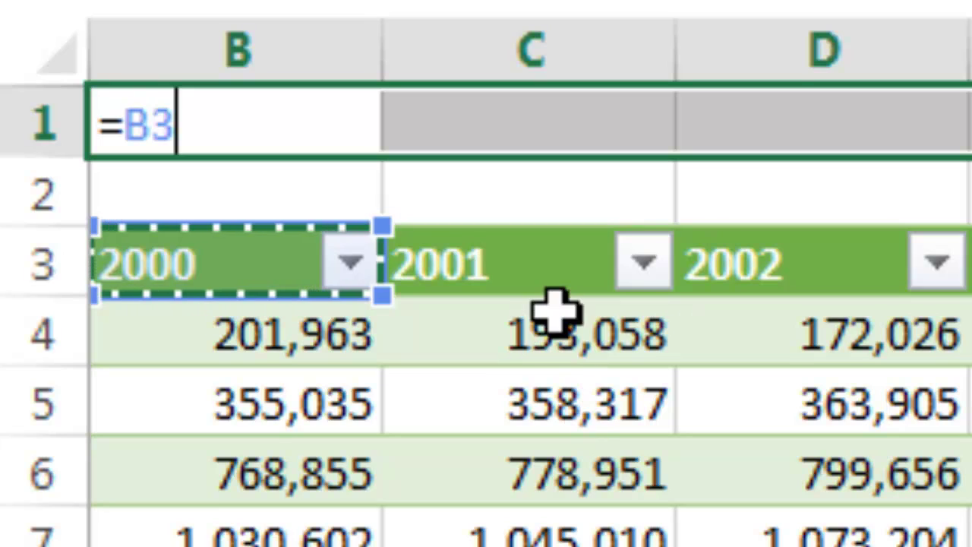
pyautogui.write('&" ($')
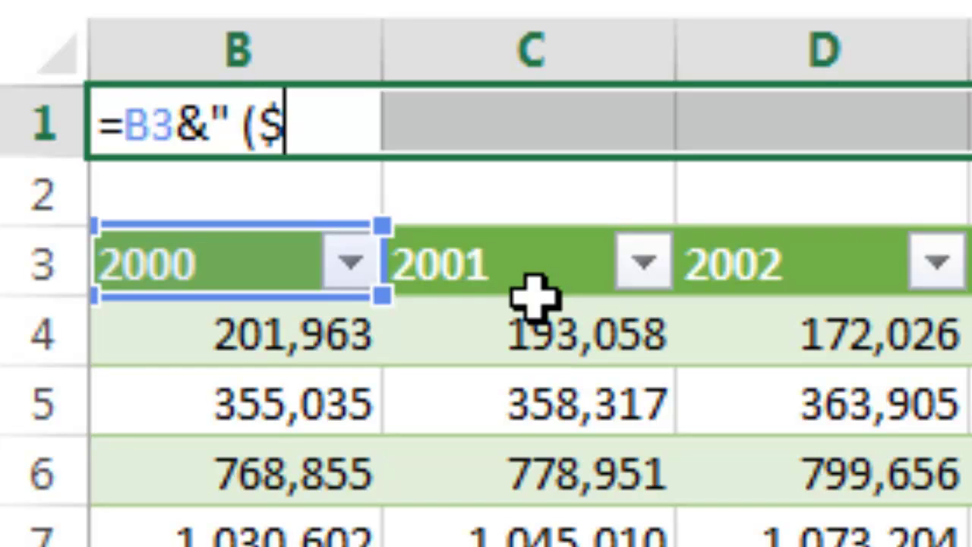
pyautogui.write('M)"')
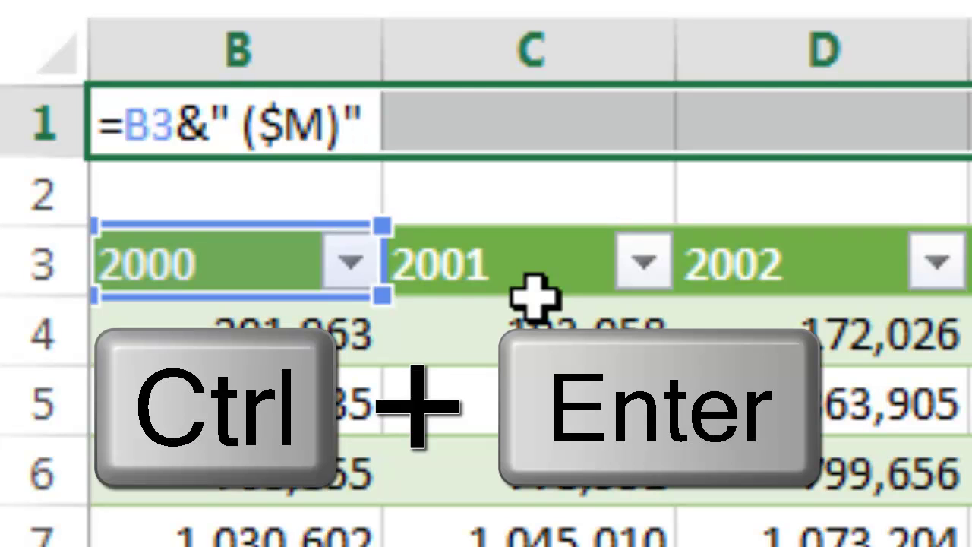
pyautogui.hotkey('ctrl', 'Return')
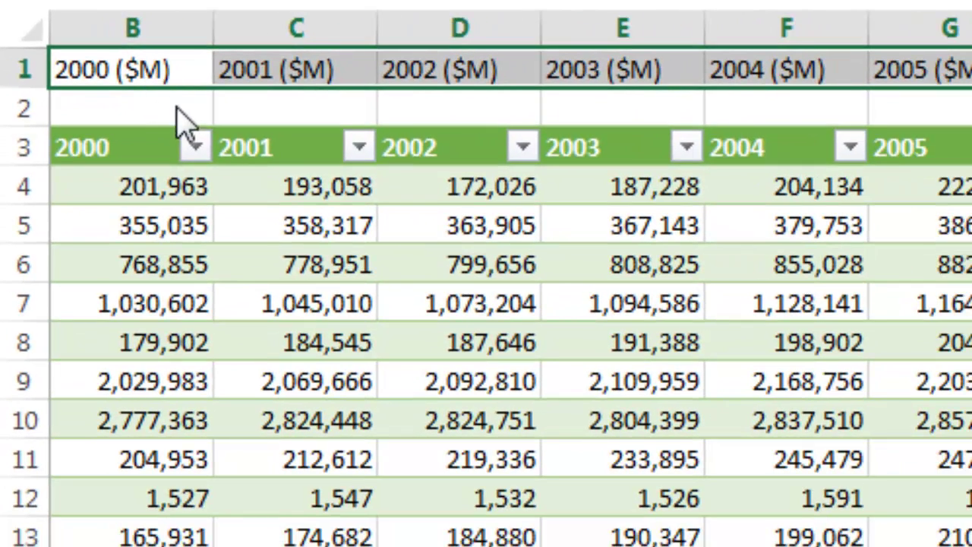
# Copy the row 1 headers onto the table's header row as values only.
pyautogui.moveTo(182, 122); pyautogui.dragTo(184, 152)
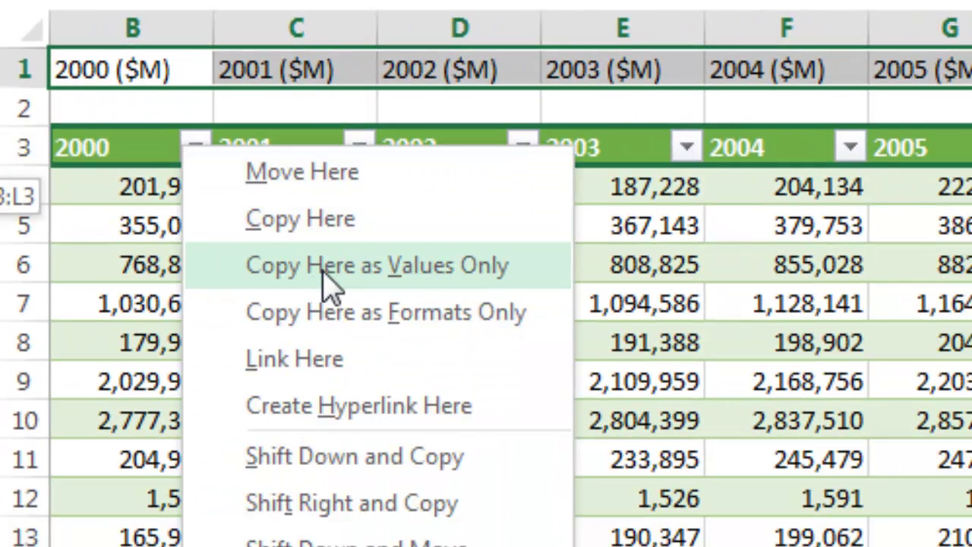
pyautogui.click(326, 266)
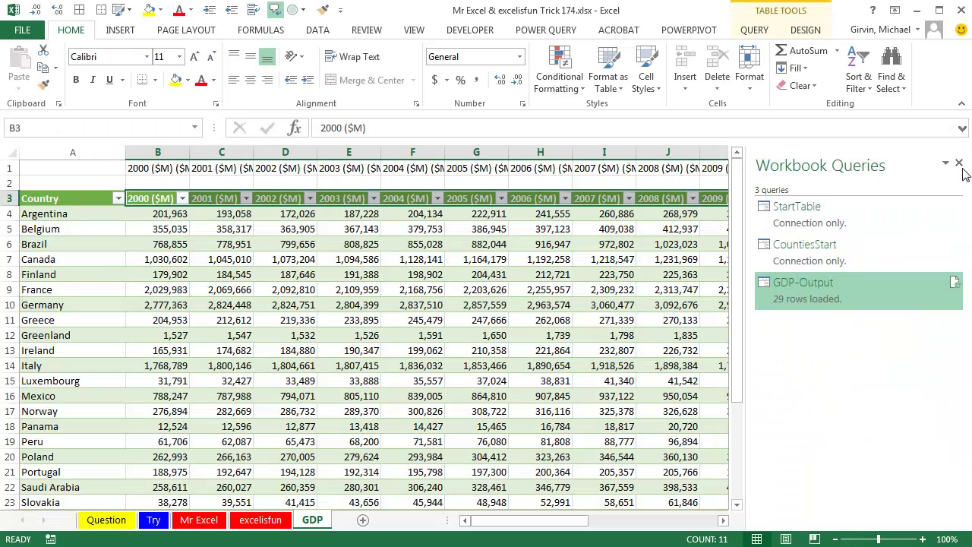
pyautogui.click(957, 164)
pyautogui.scroll(-1, 845, 219)
# Close the Quick Analysis gallery to show the 29-country table with ($M) year headers.
pyautogui.hotkey('ctrl', 'q')
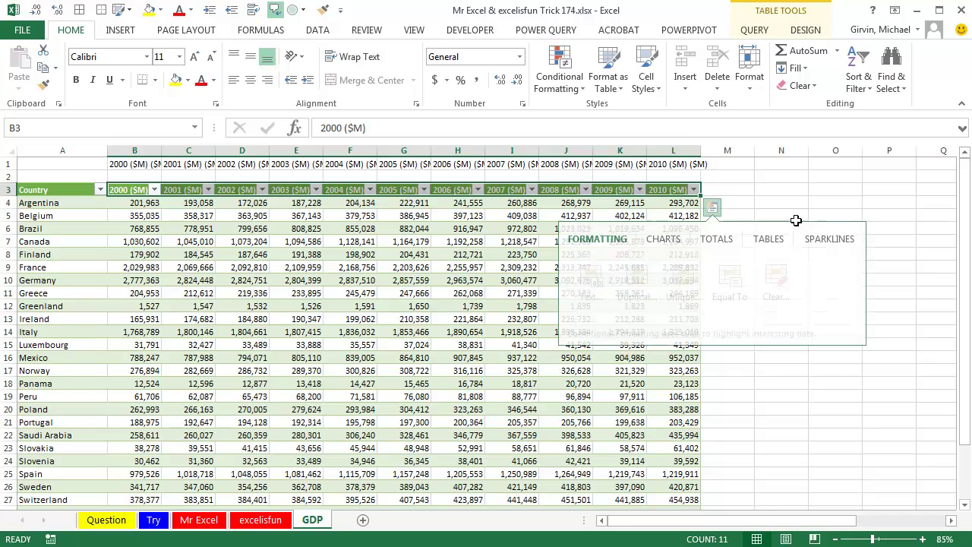
pyautogui.click(778, 194)
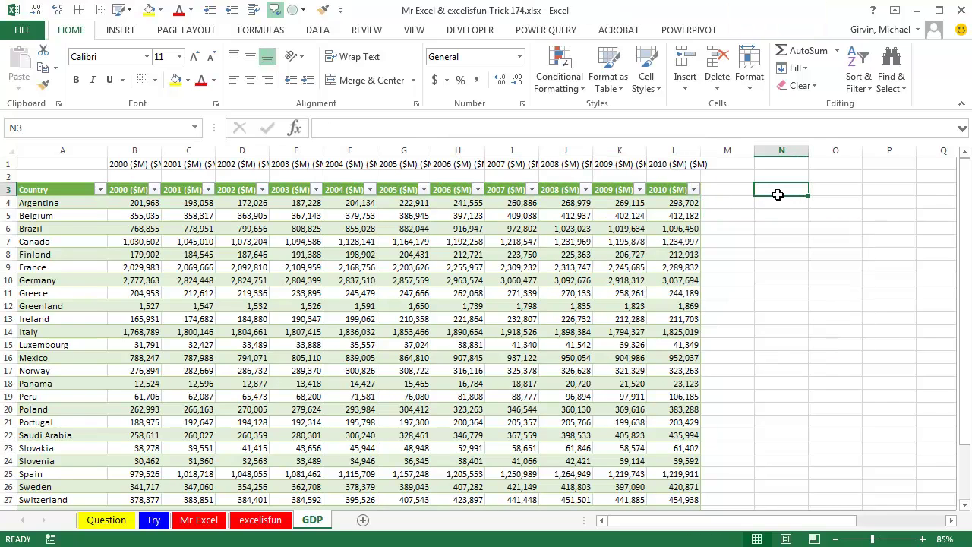